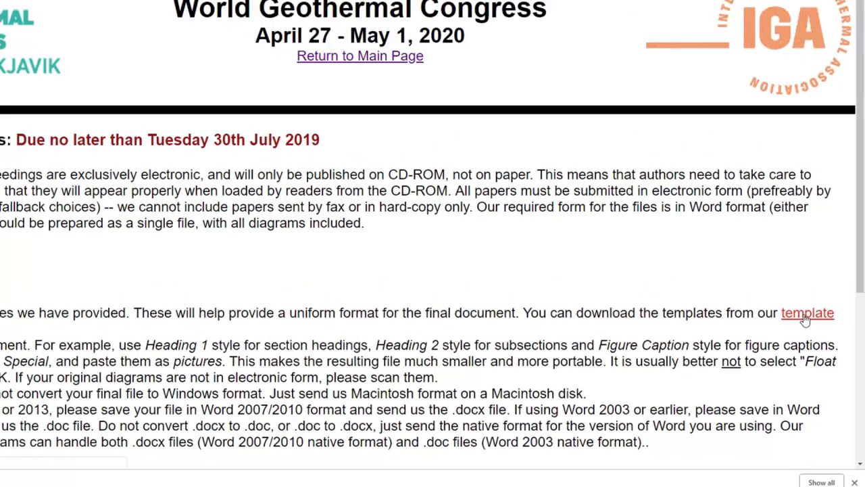
Step: Open the World Geothermal Congress 2020 paper template page from the instructions' 'template' link
left_click(784, 295)
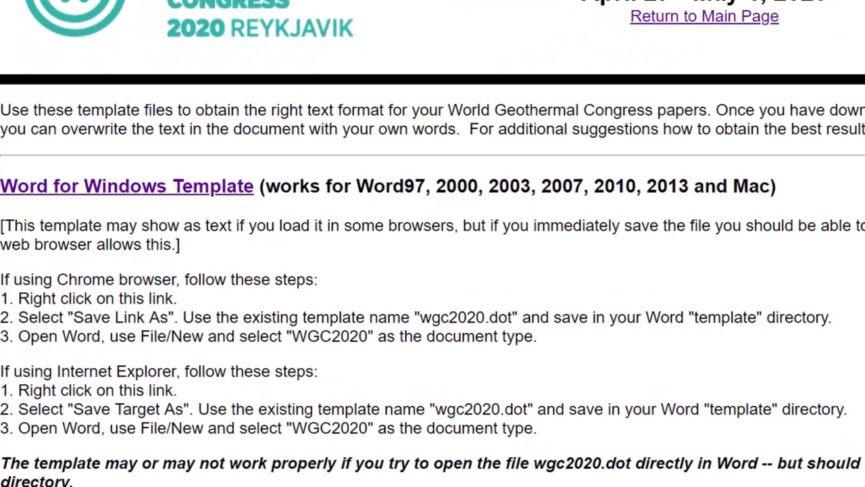
Step: Save the 'Word for Windows Template' link as wgc2020.dot
right_click(126, 194)
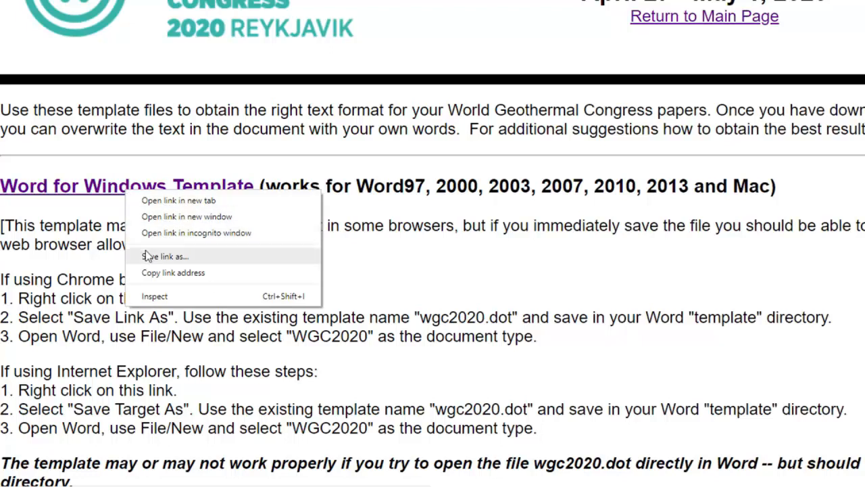
left_click(165, 257)
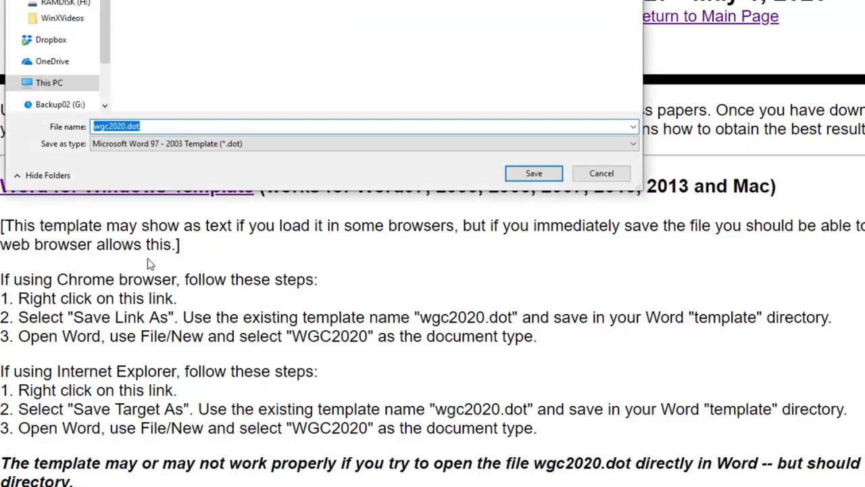
left_click(534, 173)
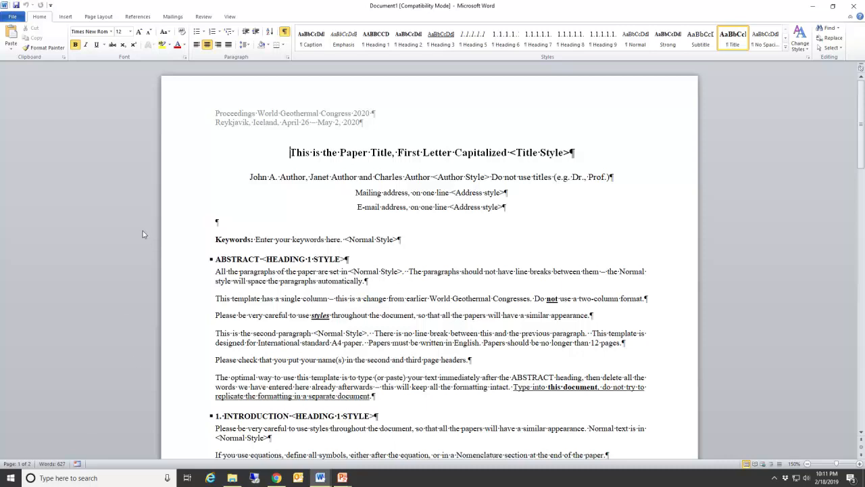
Step: Zoom the template document to Page Width from the View tab
left_click(230, 17)
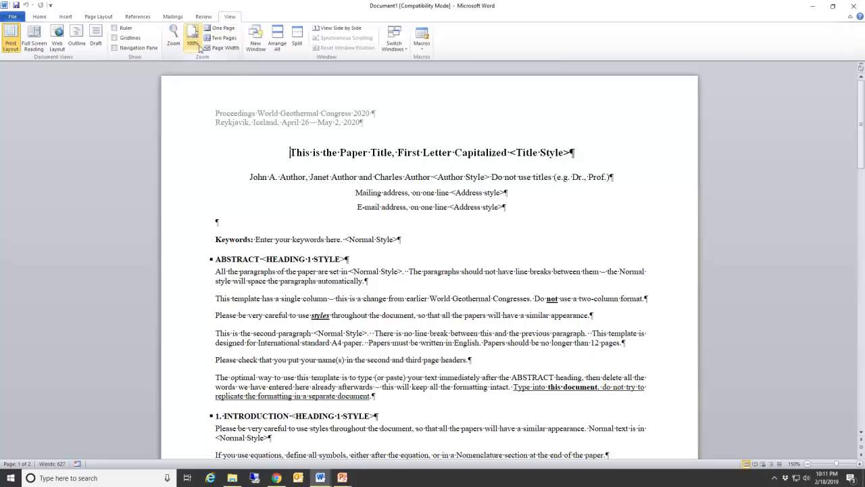
left_click(215, 48)
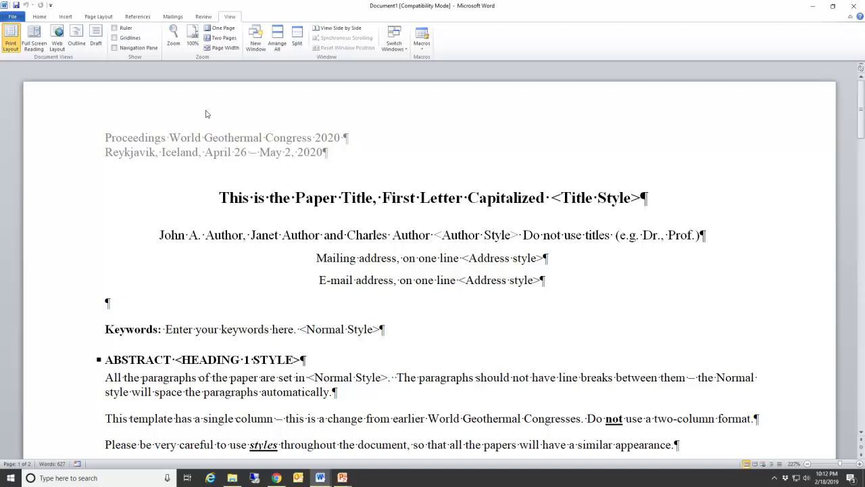
Step: On the Home tab, toggle Show/Hide ¶ off and on, leaving formatting marks visible
left_click(39, 18)
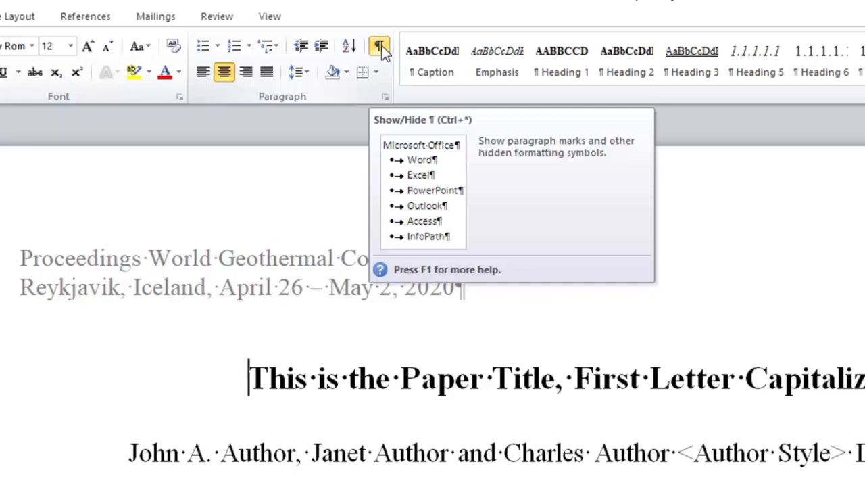
left_click(381, 48)
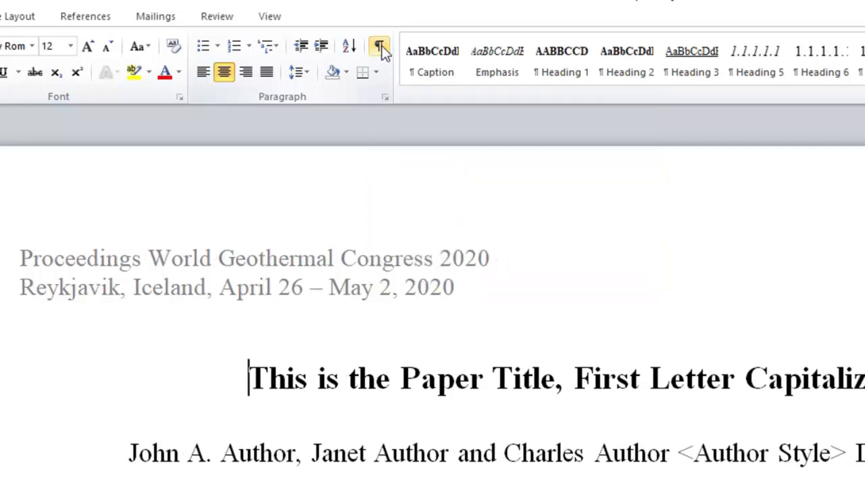
left_click(380, 47)
left_click(380, 48)
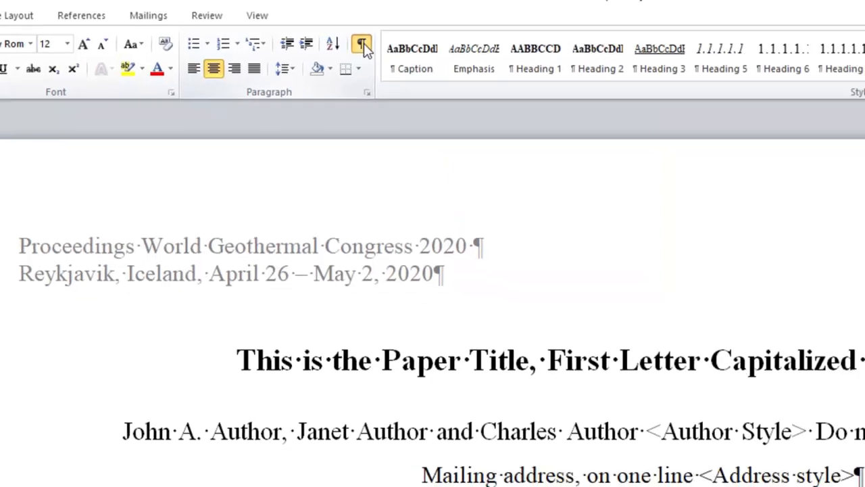
left_click(310, 41)
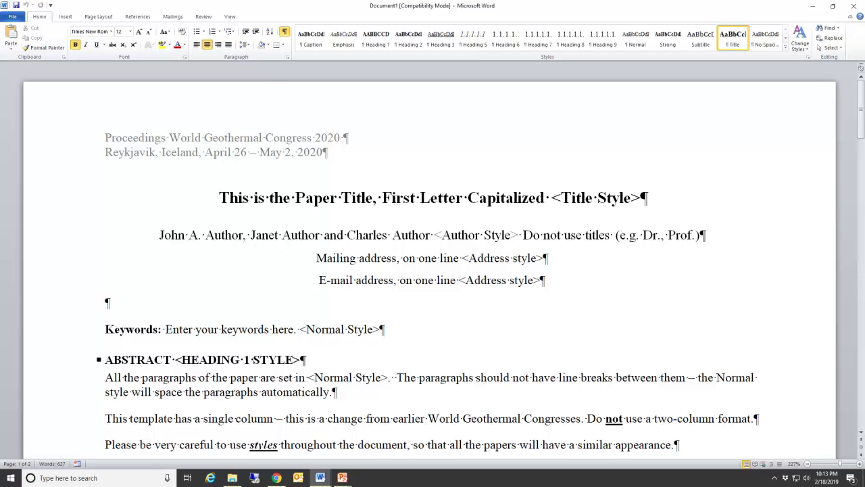
Step: Check the title, author and address line styles, then select the whole placeholder title
left_click_drag(552, 198, 631, 198)
left_click_drag(174, 359, 293, 360)
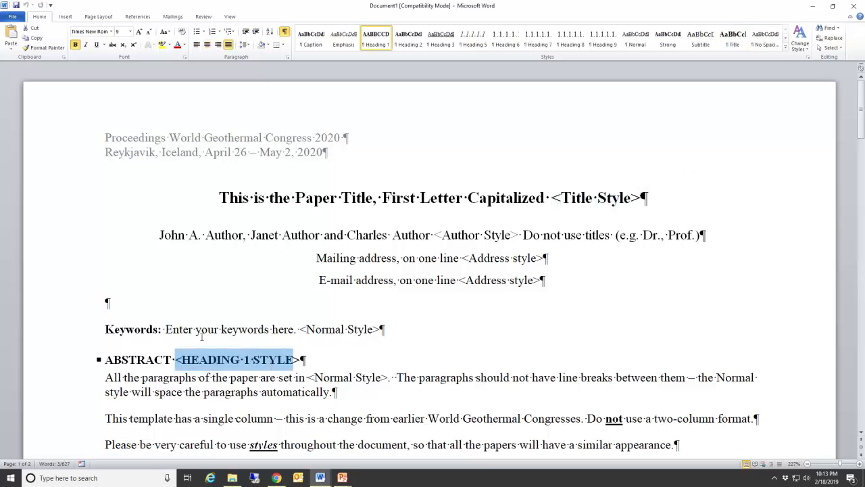
left_click(287, 360)
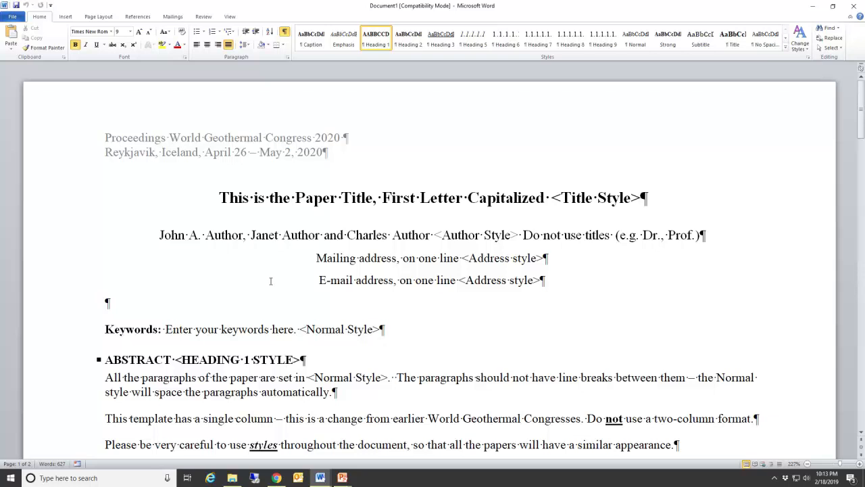
left_click(315, 197)
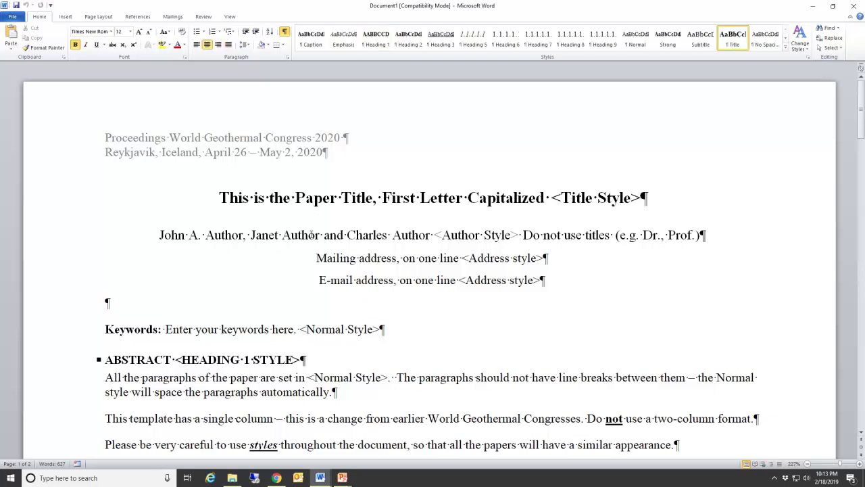
left_click(280, 234)
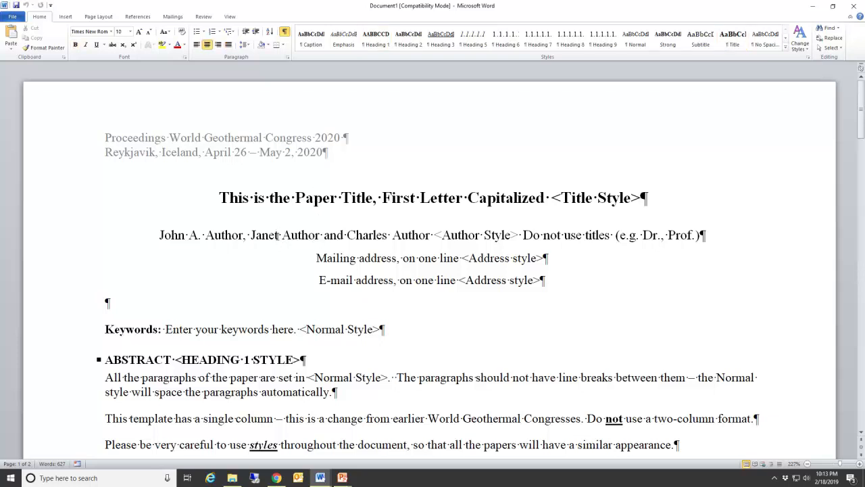
left_click(325, 258)
left_click_drag(221, 197, 634, 206)
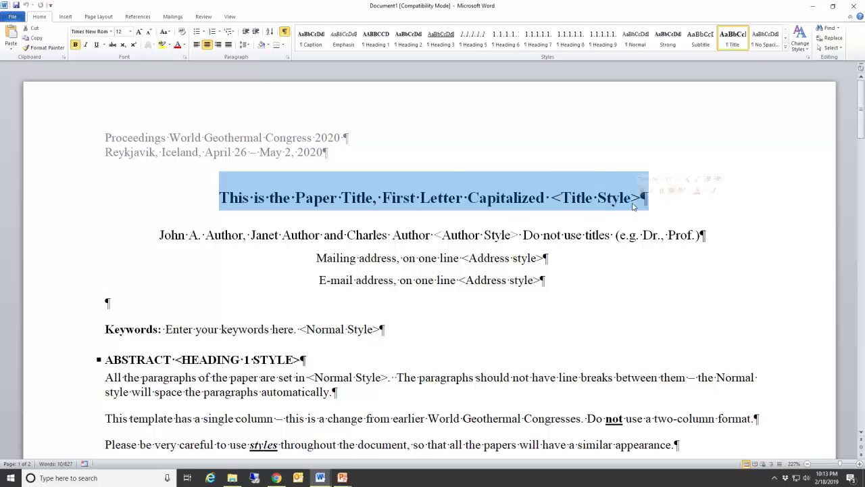
Step: Replace the title text with 'The Geology of Wairakei Geothermal Field', keeping its paragraph mark
key("shift+Left")
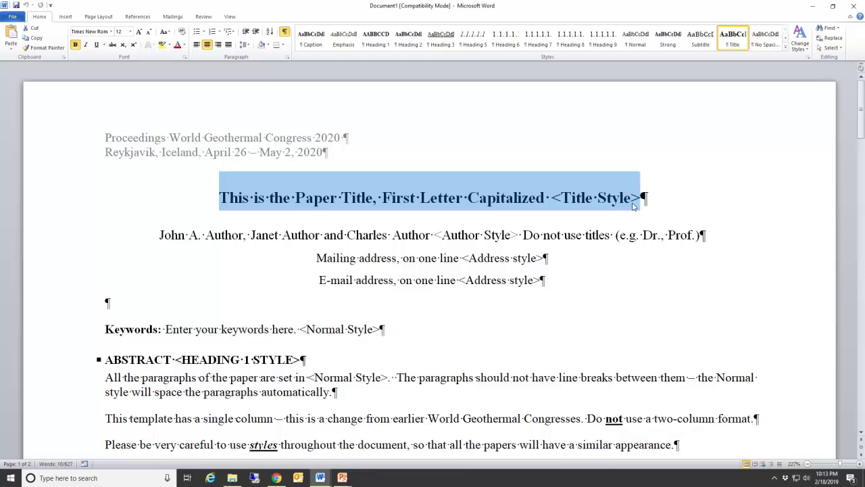
type("The")
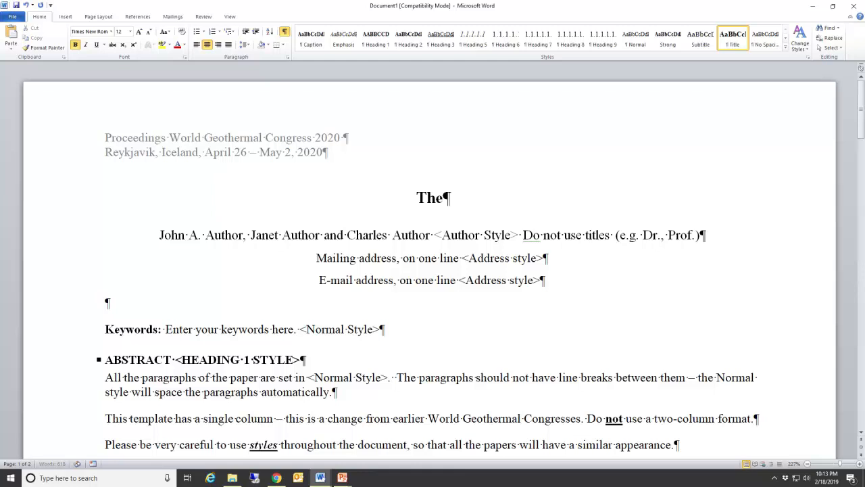
type(" Geology ")
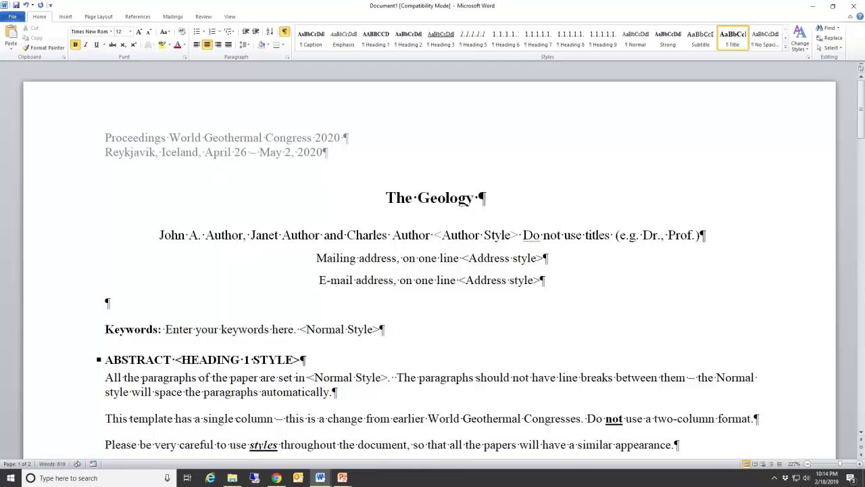
type("of Wa")
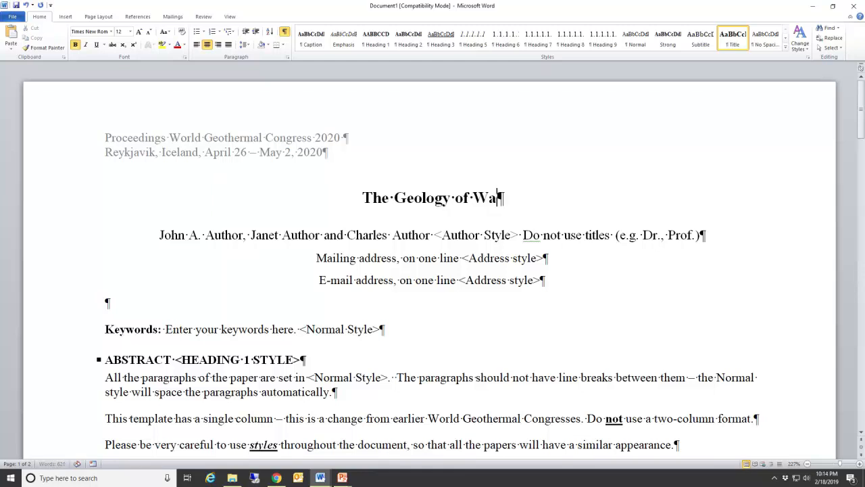
type("irakei")
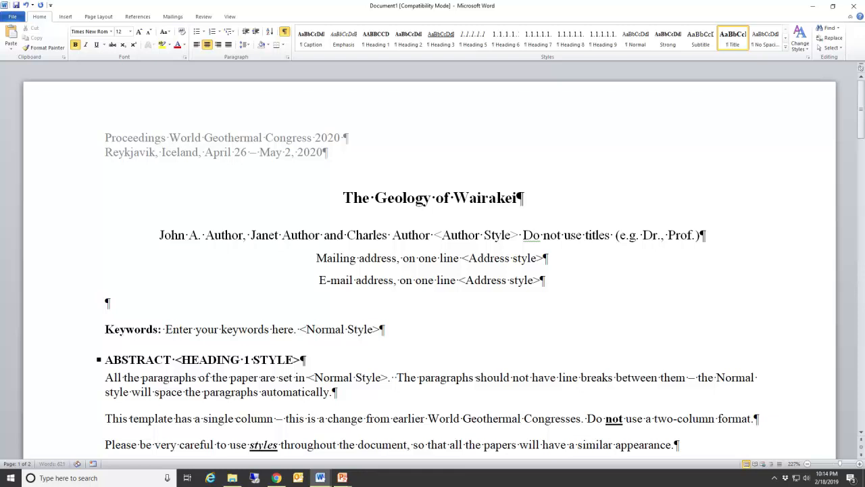
type(" Geotherm")
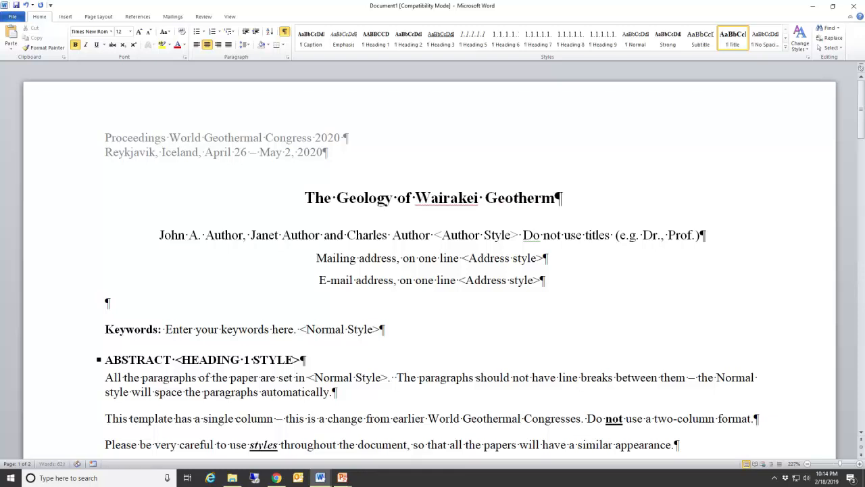
type("al Field")
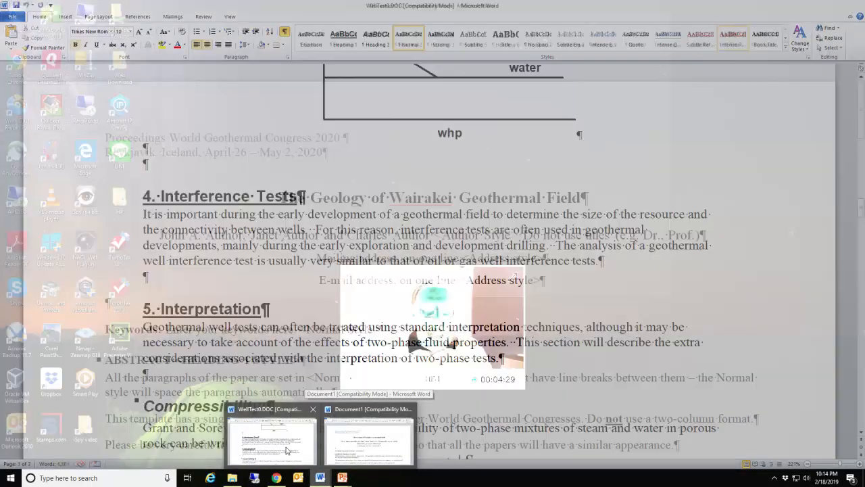
Step: Copy the section 4 Interference Tests paragraph from WellTest0.DOC
left_click(286, 449)
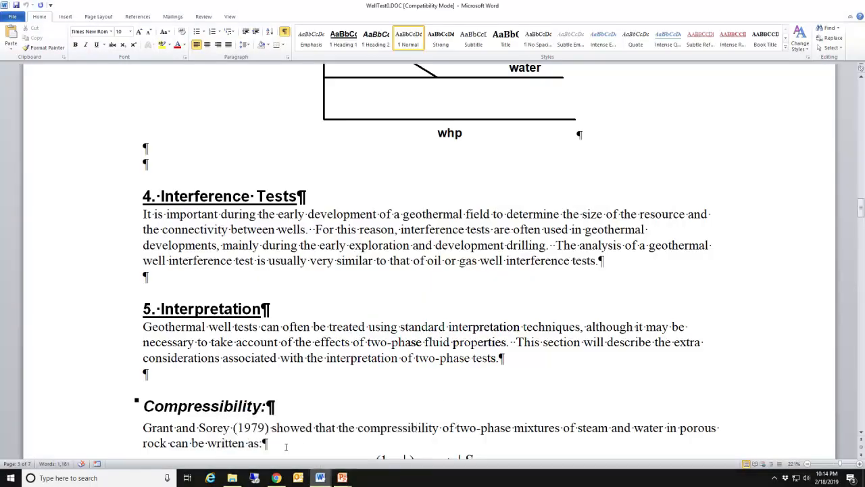
left_click_drag(144, 213, 177, 273)
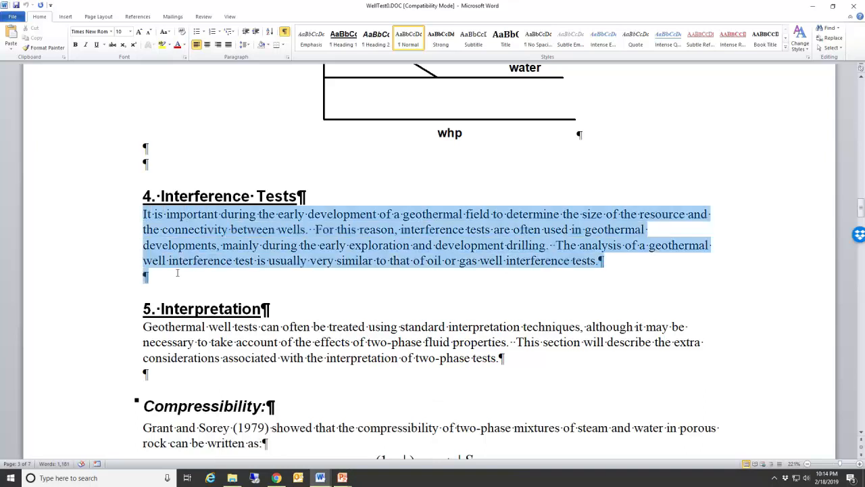
right_click(189, 233)
left_click(209, 247)
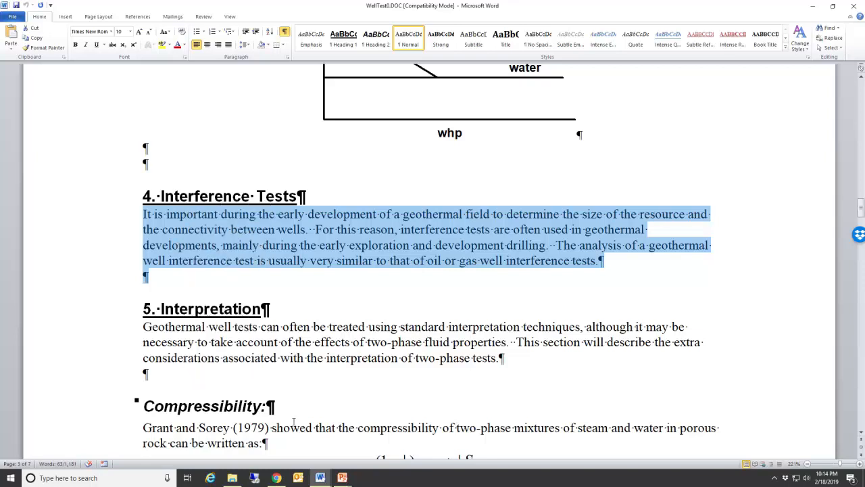
Step: Return to Document1 and scroll down to the abstract
left_click(321, 478)
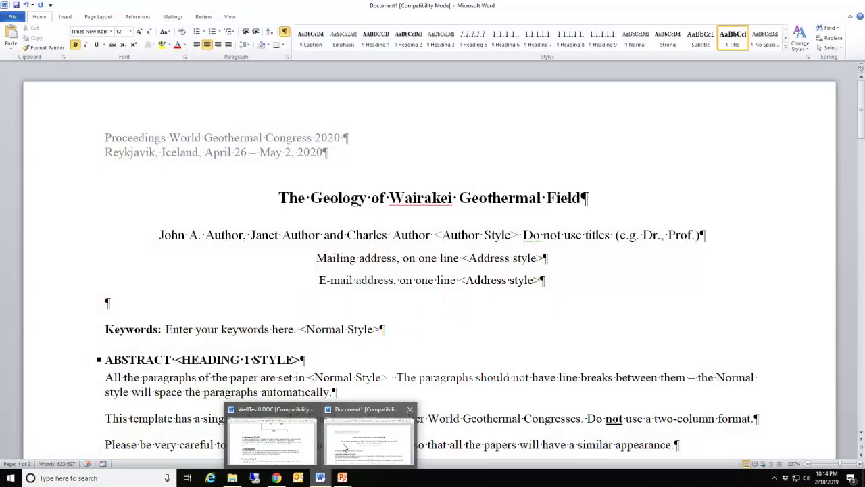
left_click(368, 439)
scroll(287, 338, "down", 2)
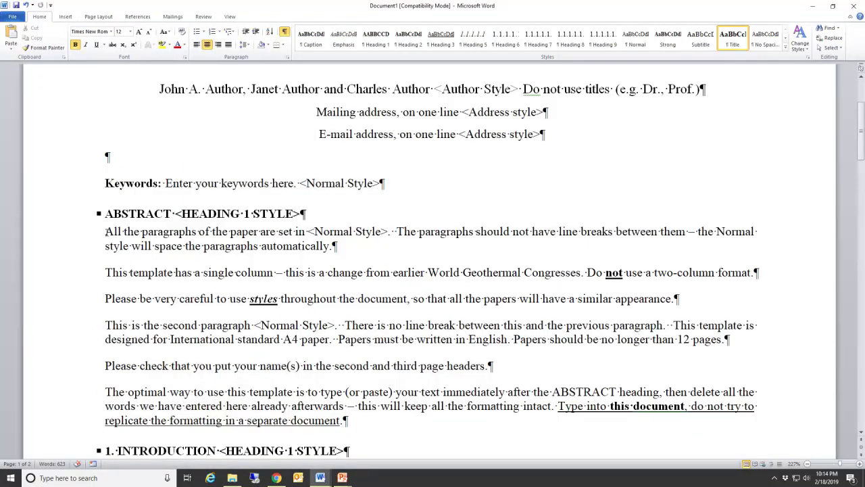
Step: Paste the Interference Tests paragraph over the sample abstract, keeping source formatting
left_click_drag(106, 231, 344, 421)
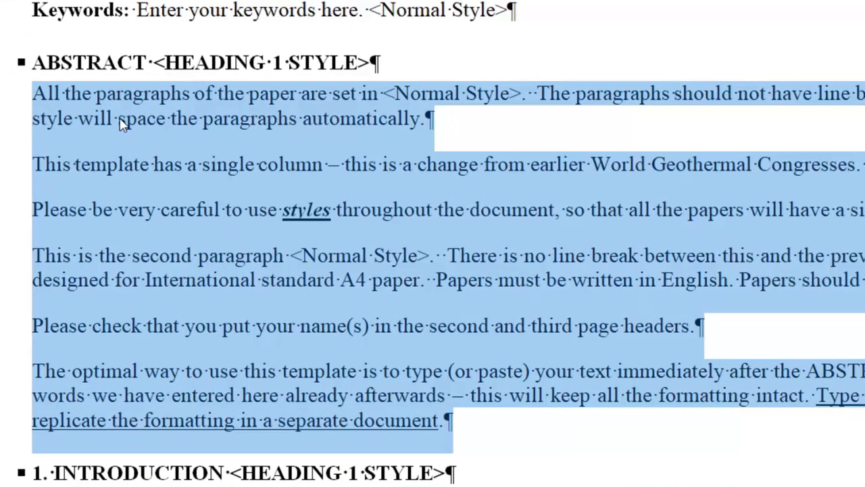
right_click(122, 125)
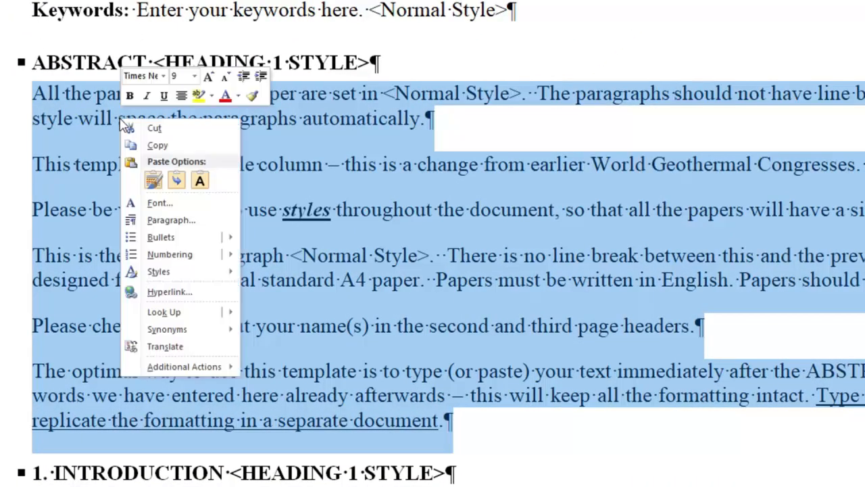
left_click(175, 180)
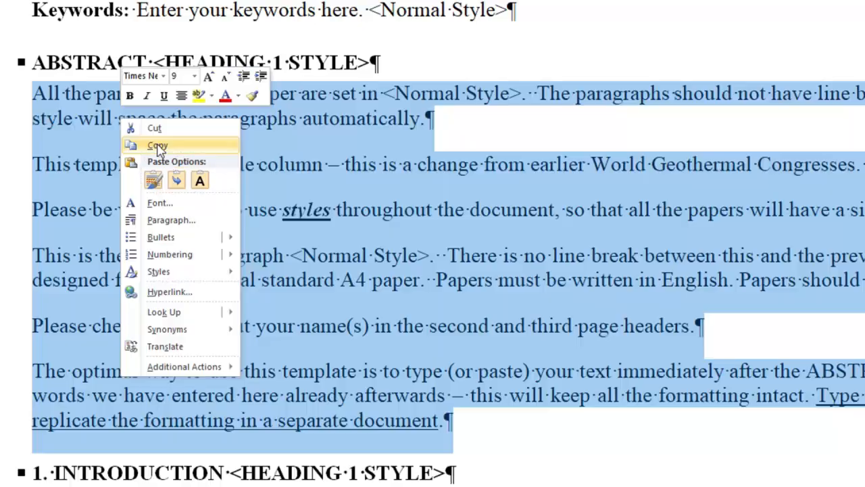
left_click(153, 180)
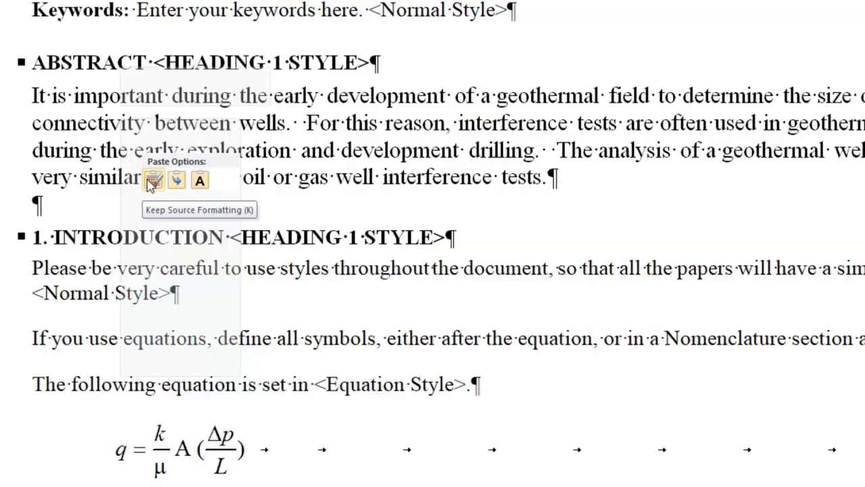
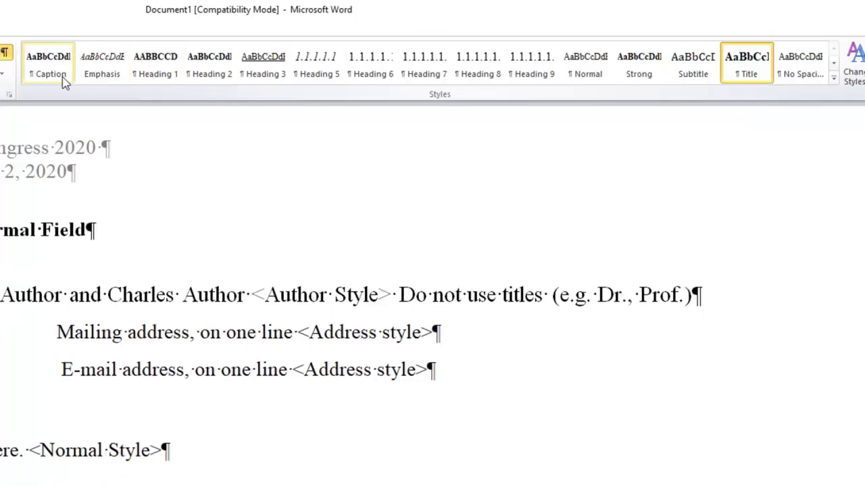
left_click(1, 439)
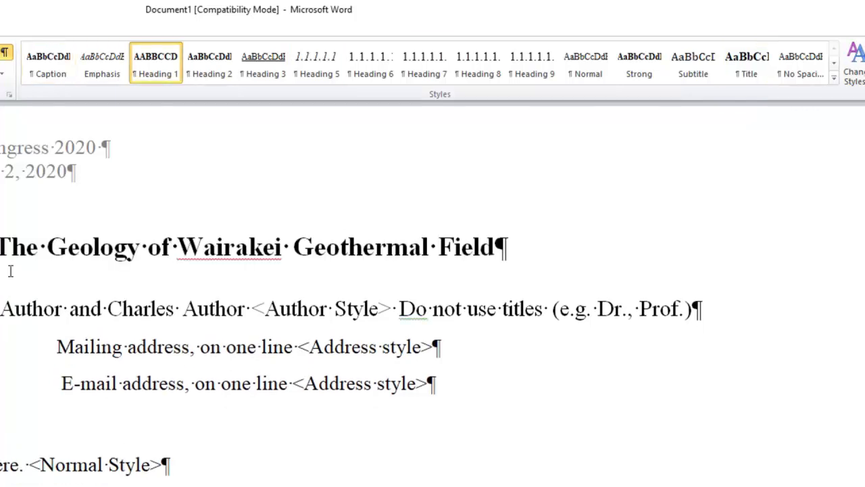
scroll(57, 406, "down", 3)
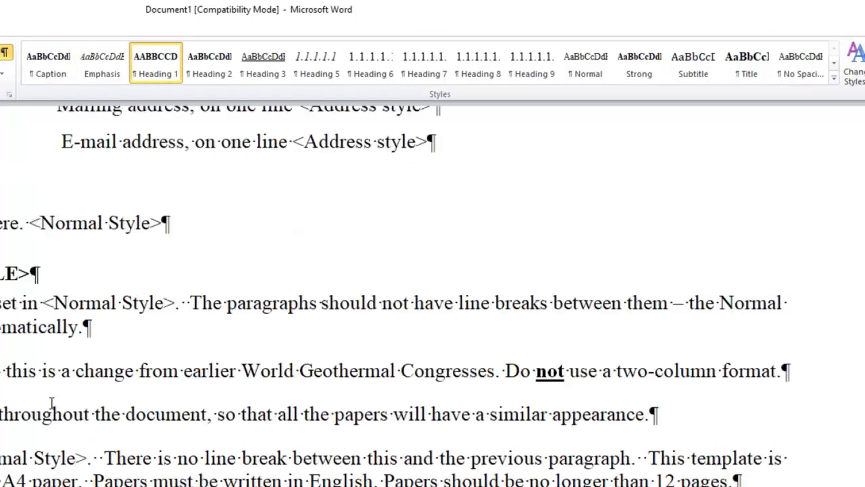
scroll(433, 290, "down", 12)
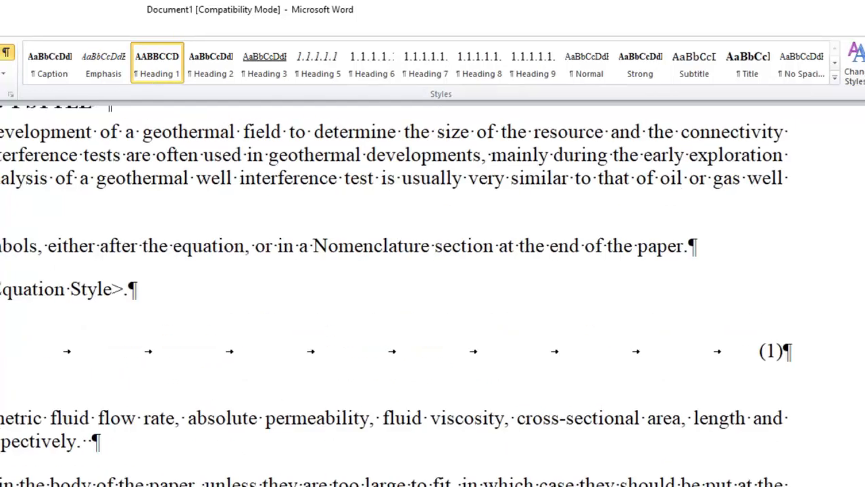
left_click(212, 342)
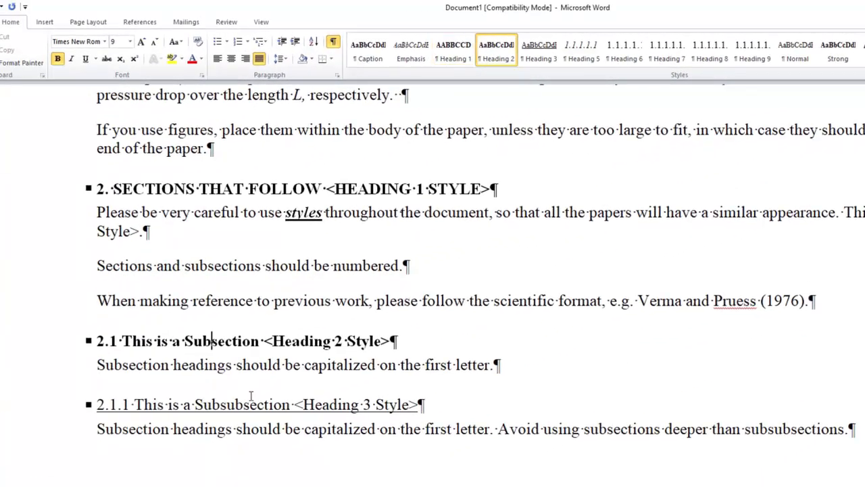
left_click(214, 406)
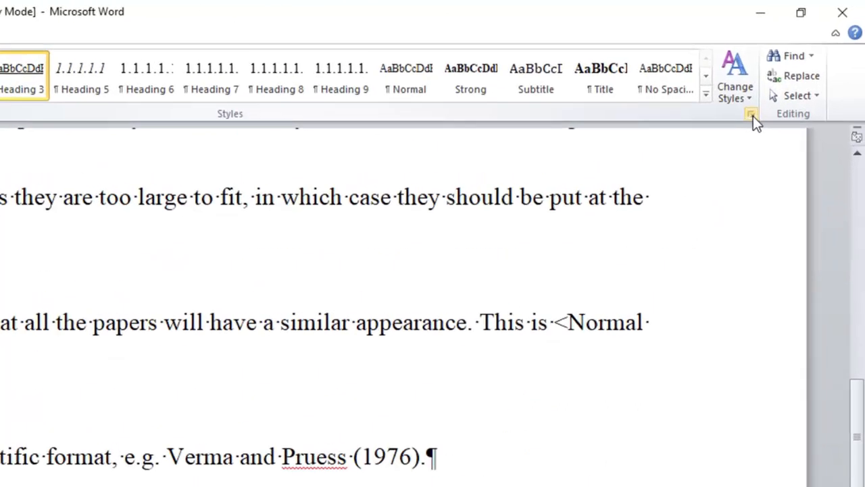
Step: Open the Styles pane beside the document and check the figure caption's style
left_click(753, 115)
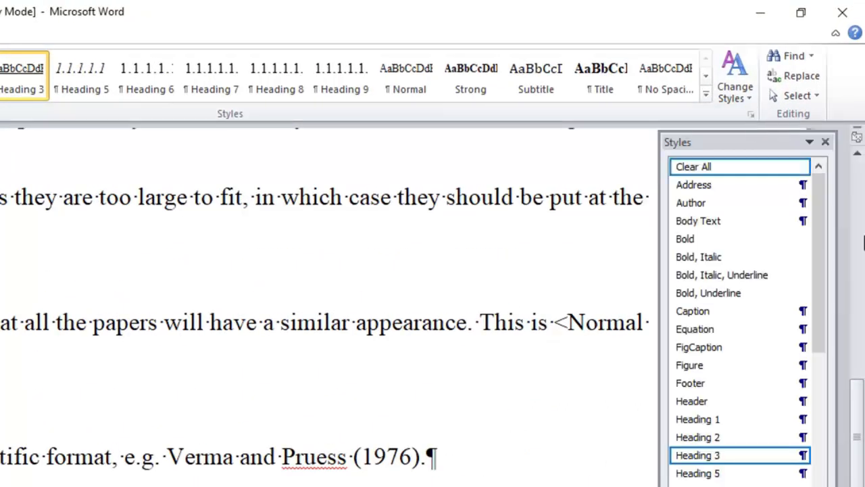
left_click_drag(824, 264, 834, 350)
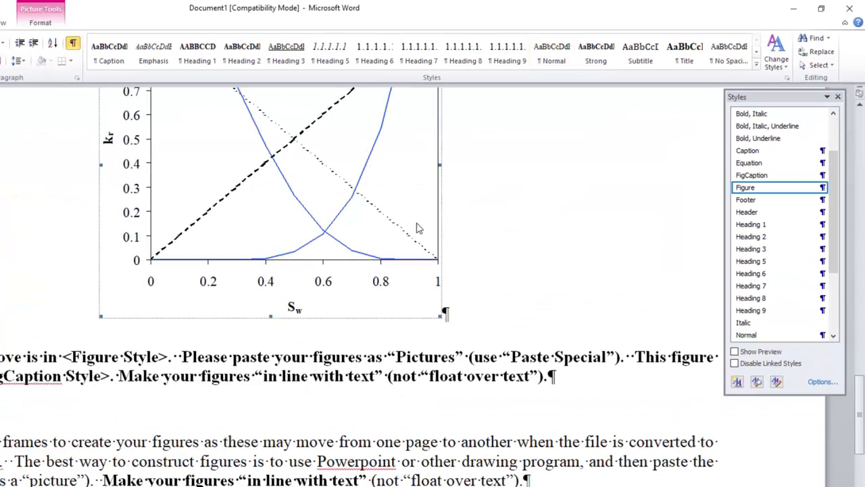
left_click(500, 374)
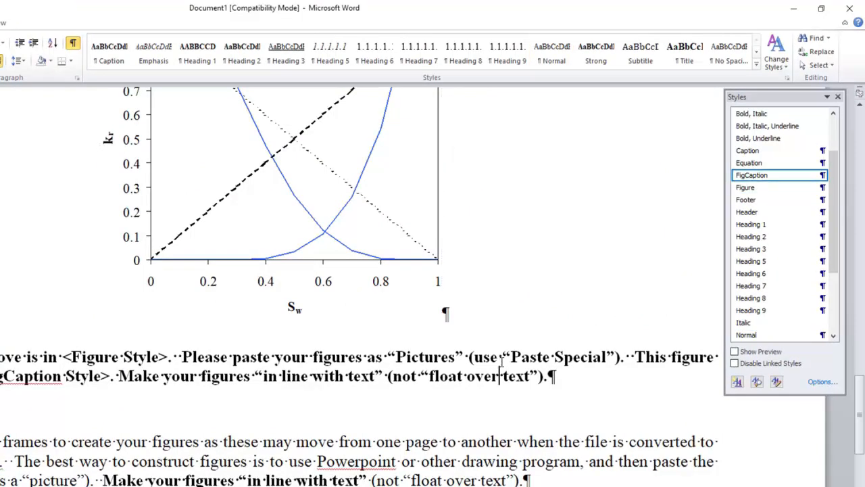
scroll(502, 348, "down", 5)
Step: Check the styles used by the reference entries, author line and mailing address line
left_click(386, 301)
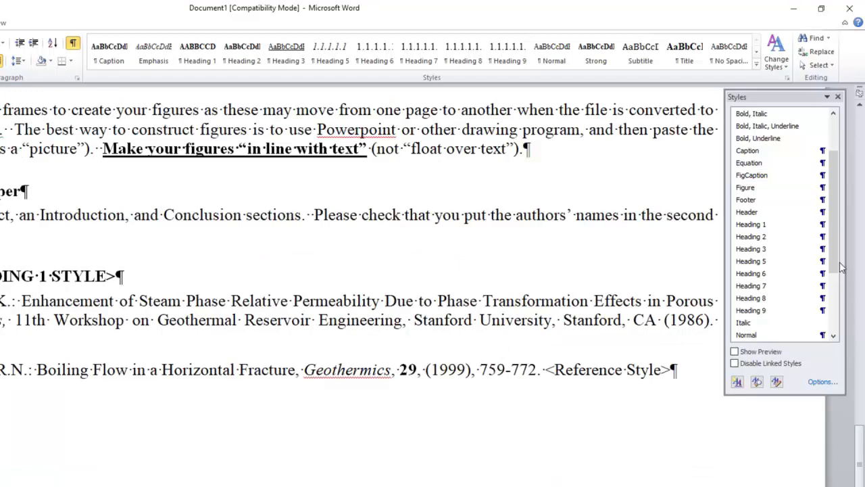
scroll(843, 281, "down", 3)
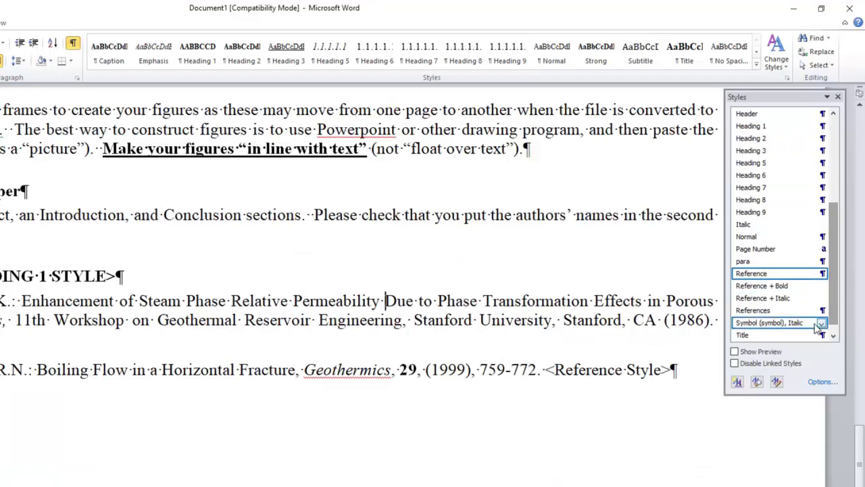
scroll(564, 307, "up", 15)
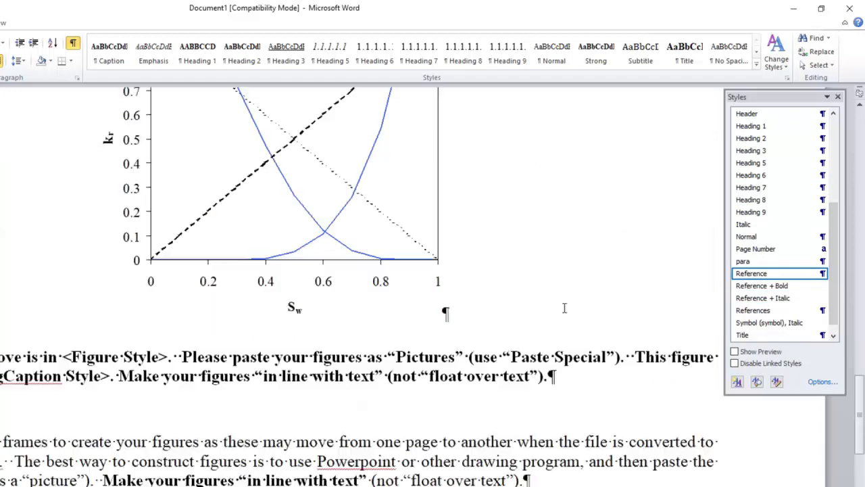
scroll(563, 307, "up", 6)
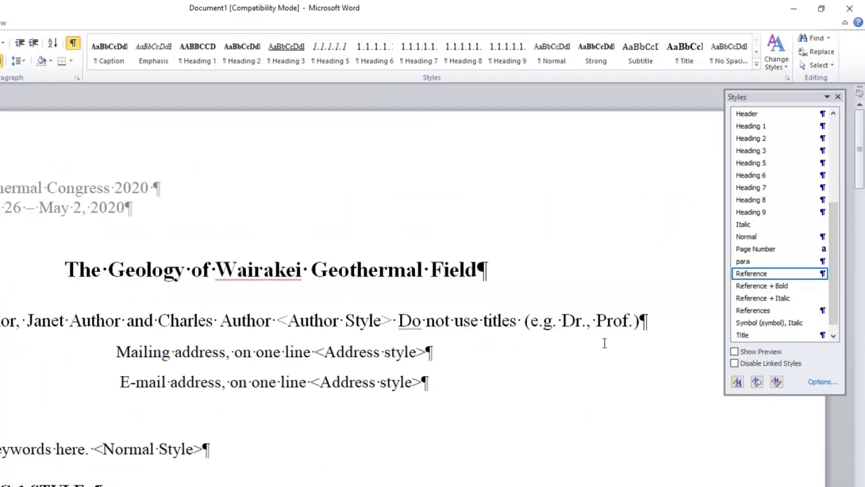
left_click(522, 320)
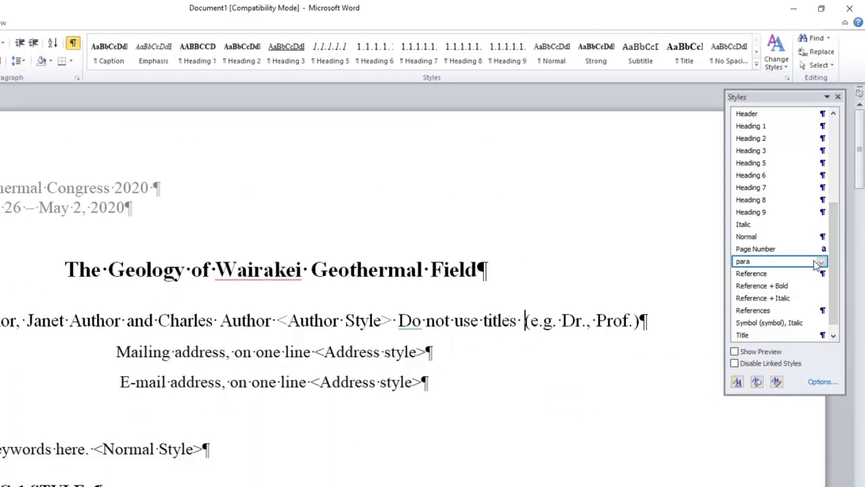
scroll(832, 213, "up", 2)
scroll(832, 213, "up", 2)
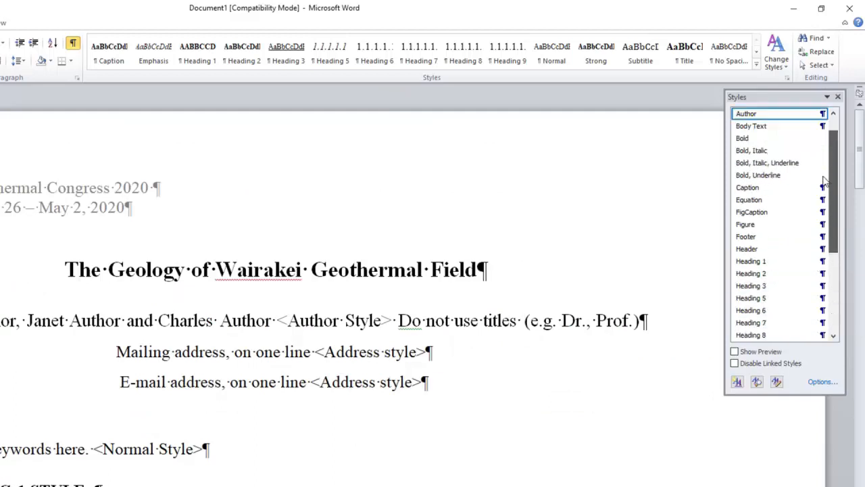
left_click(457, 353)
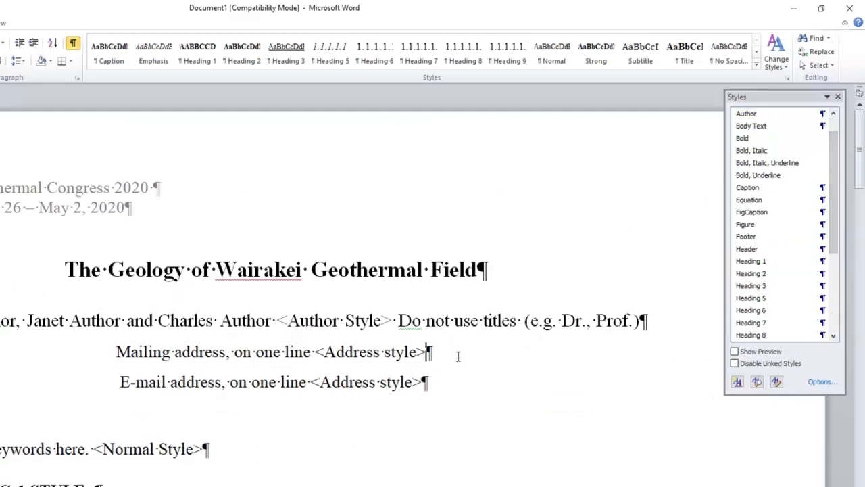
scroll(835, 194, "up", 1)
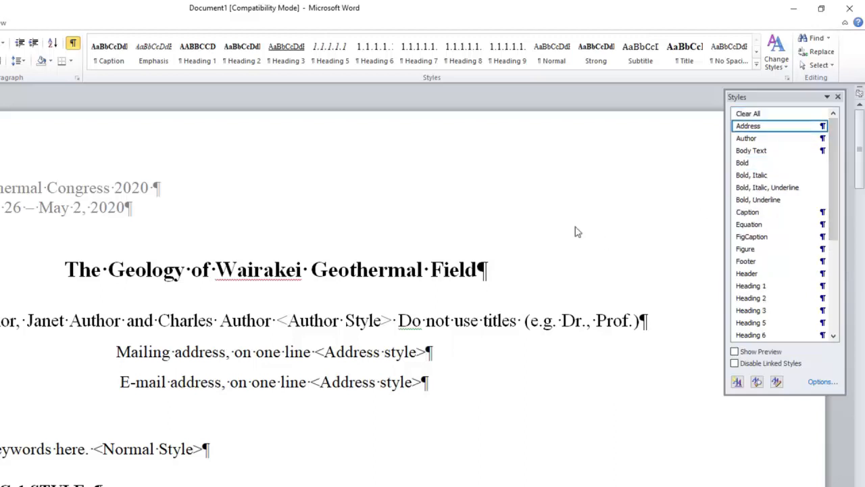
scroll(440, 253, "down", 15)
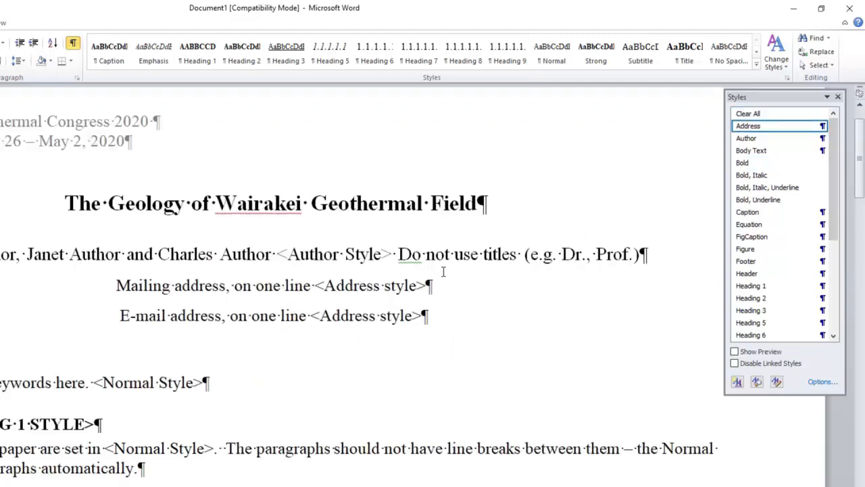
scroll(466, 255, "down", 10)
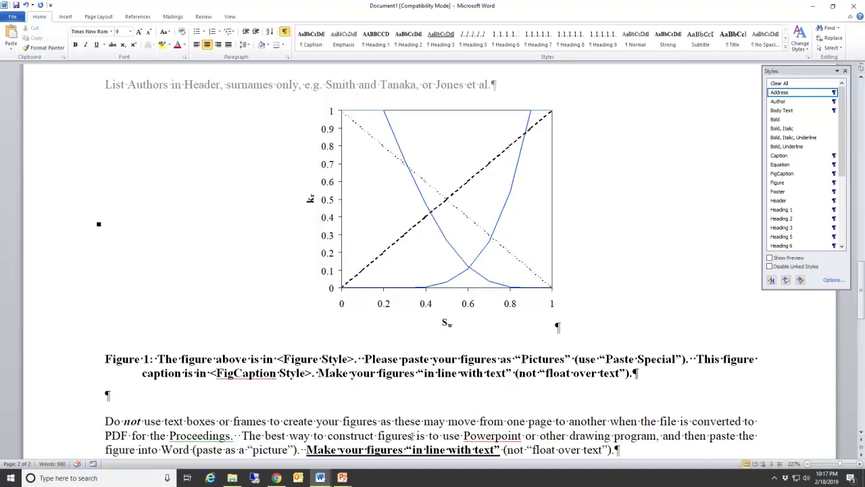
Step: Copy the enthalpy test graph from WellTest0.DOC
left_click(320, 477)
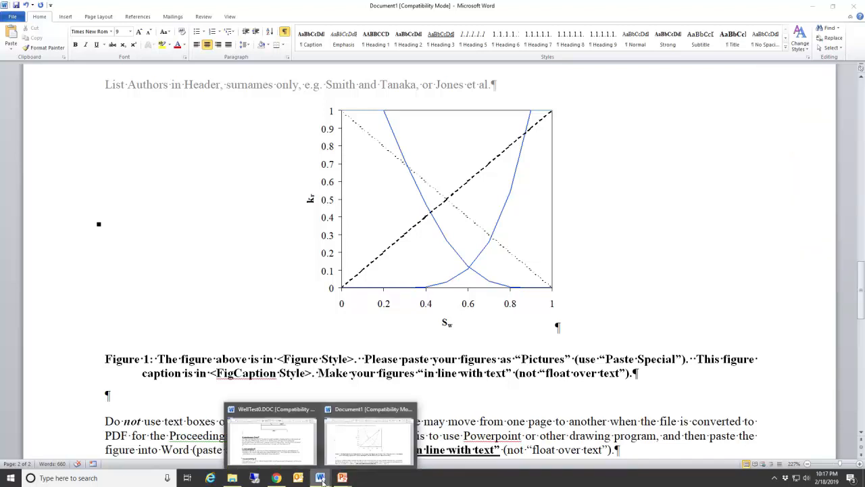
left_click(294, 458)
scroll(329, 420, "down", 5)
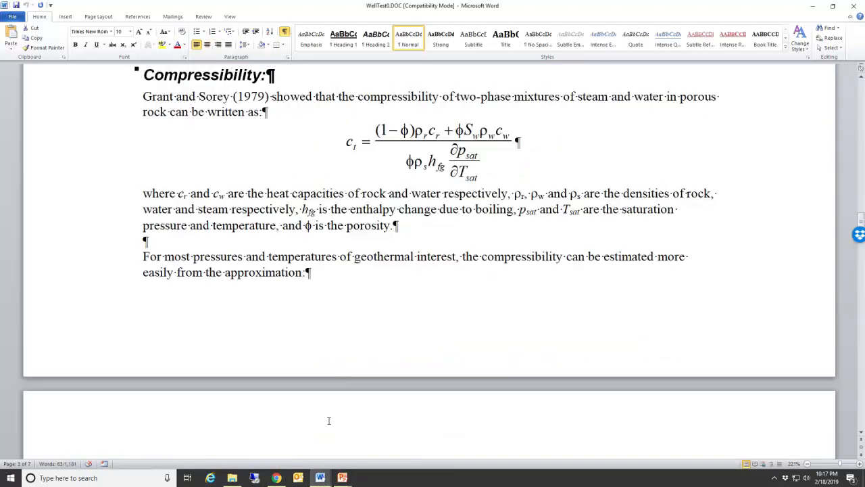
scroll(330, 421, "up", 10)
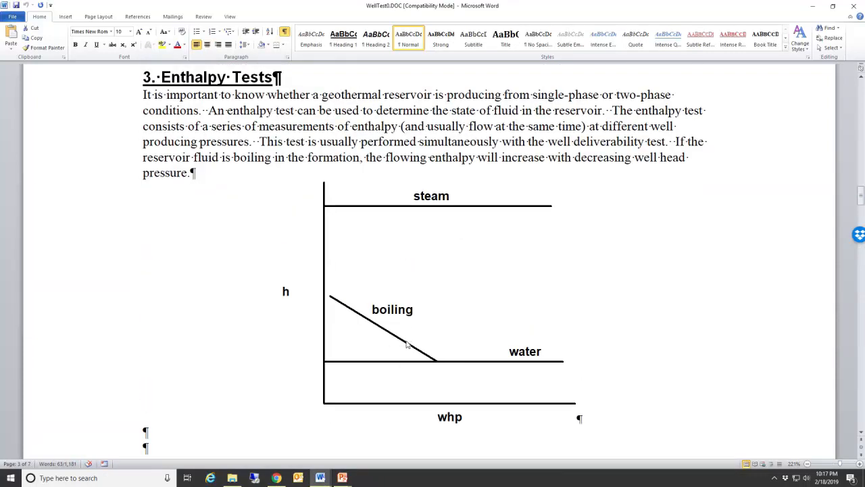
left_click(422, 240)
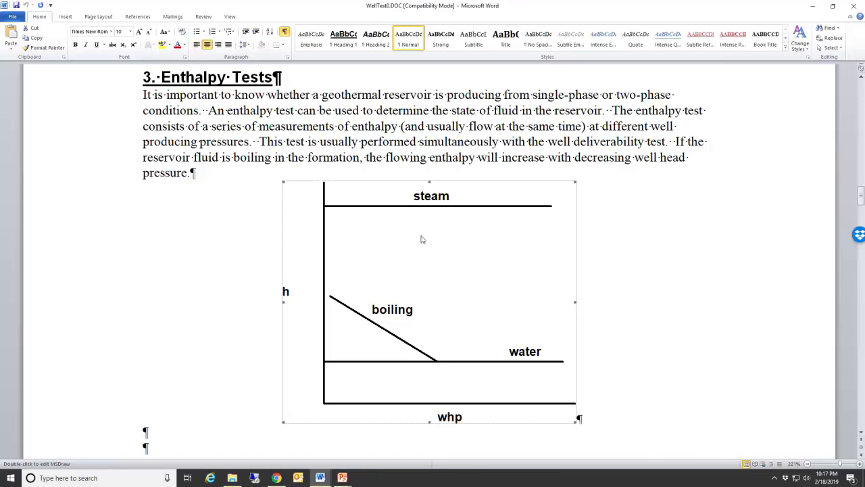
right_click(422, 240)
left_click(441, 254)
Step: Replace the template's sample kr figure in Document1 with the copied enthalpy graph
left_click(321, 478)
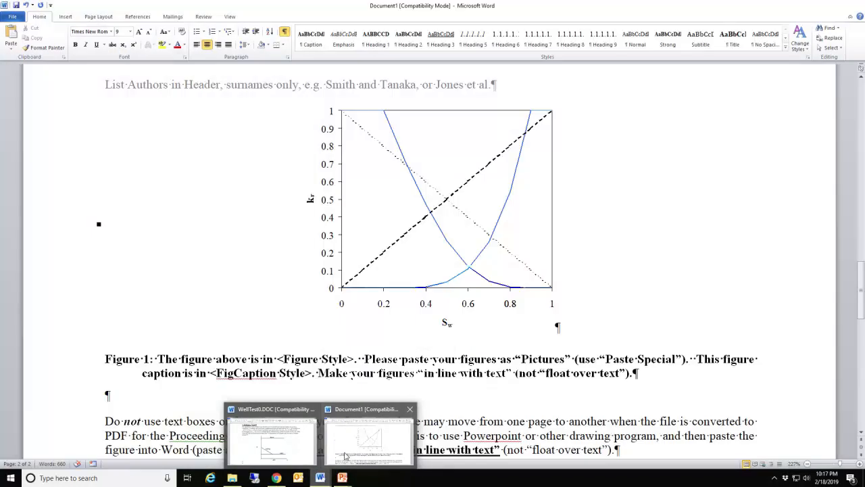
left_click(330, 451)
left_click(402, 213)
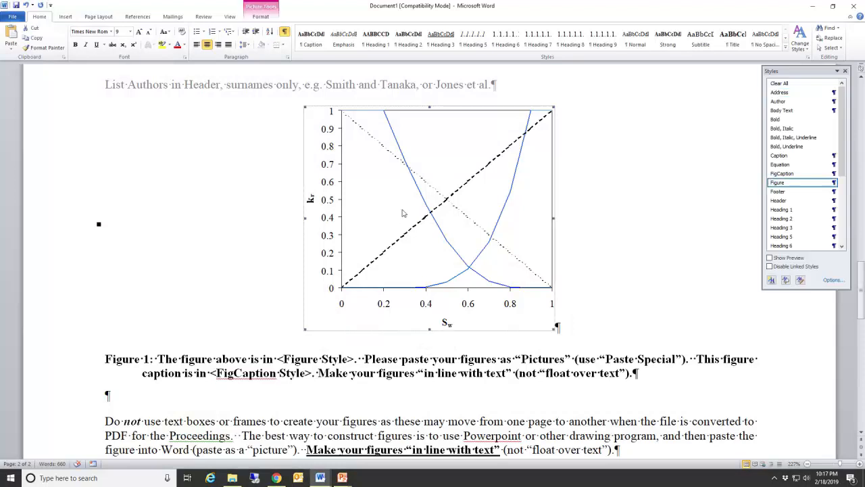
right_click(402, 213)
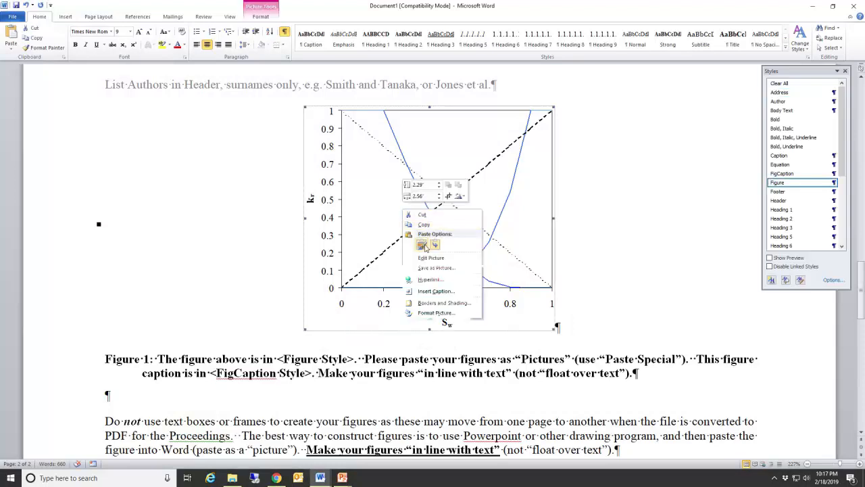
left_click(422, 246)
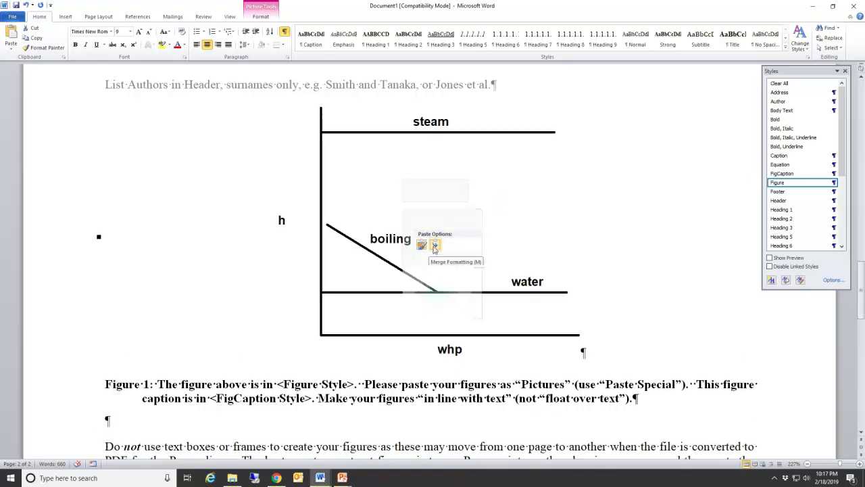
left_click(434, 246)
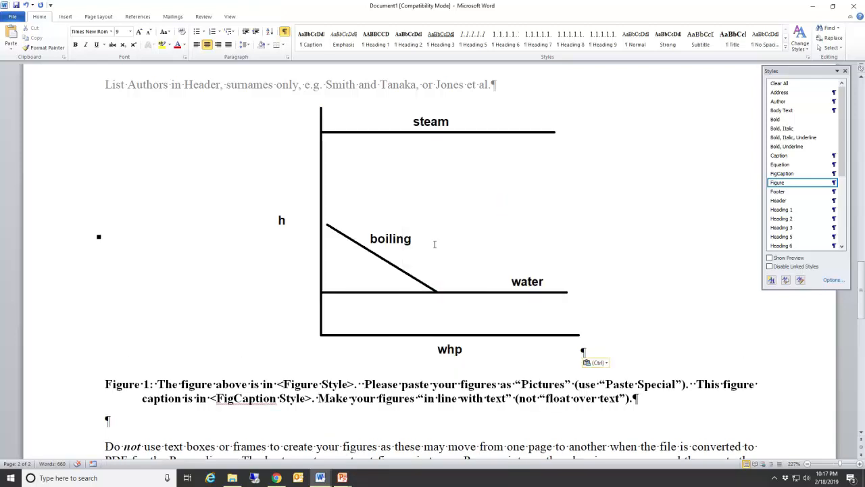
Step: Open the Format Object settings for the pasted graph
right_click(436, 230)
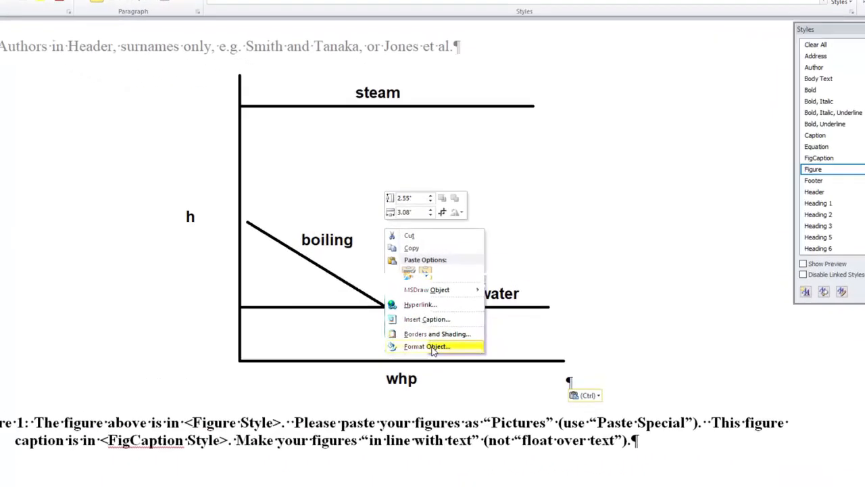
left_click(373, 233)
right_click(375, 228)
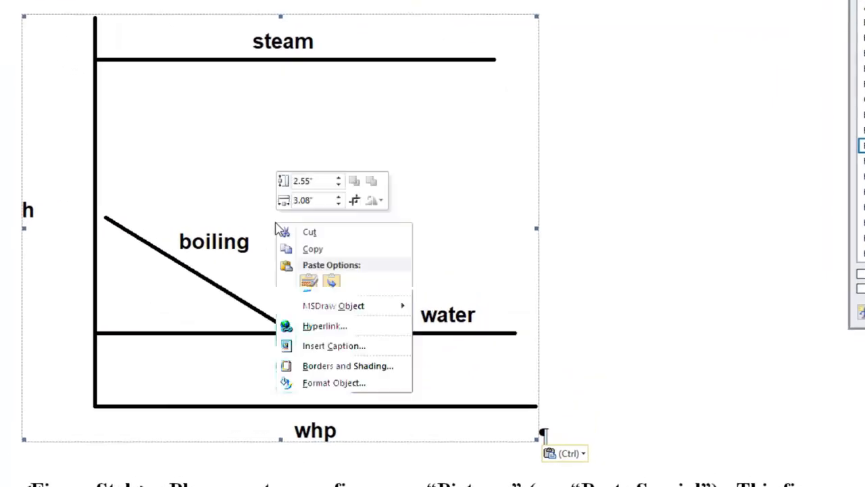
left_click(348, 385)
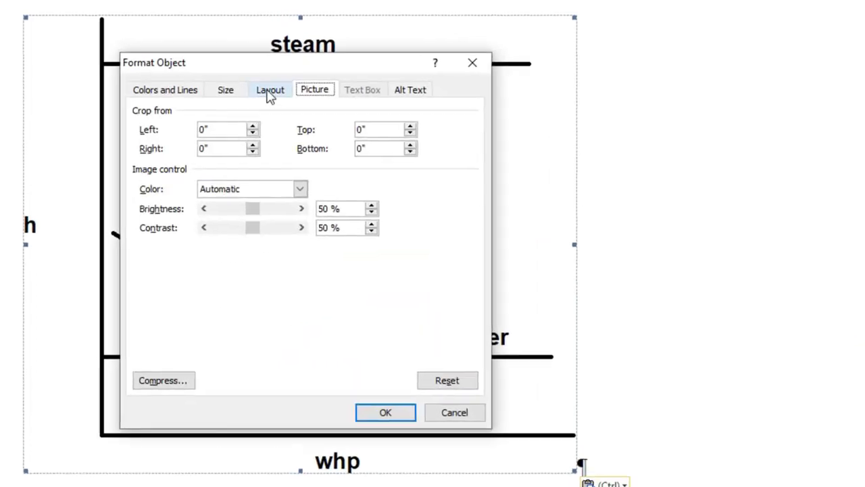
Step: Verify the graph's layout is 'In line with text' and cancel Format Object unchanged
left_click(270, 93)
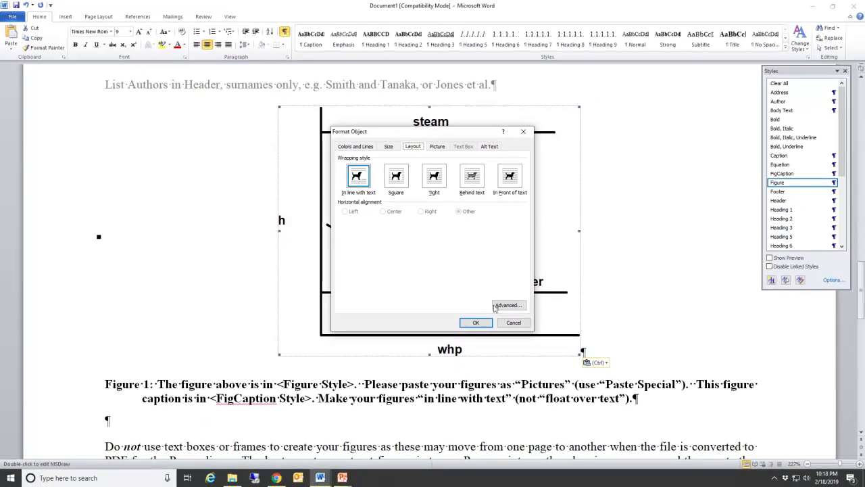
left_click(521, 325)
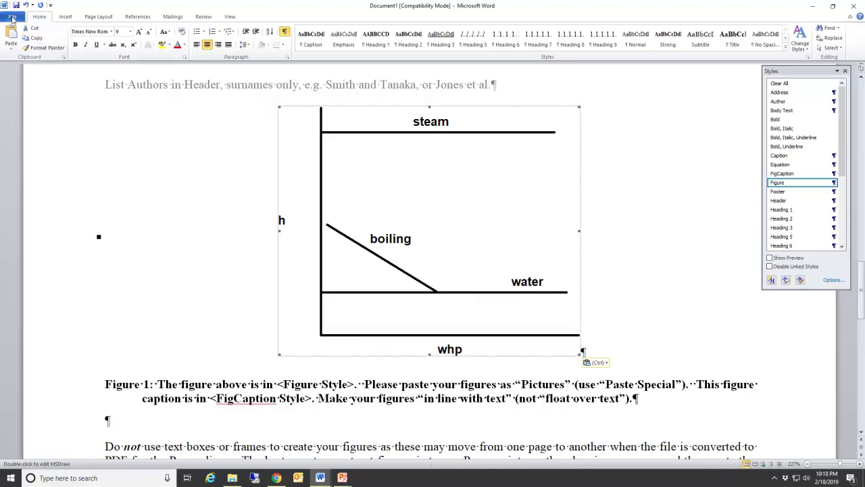
left_click(12, 18)
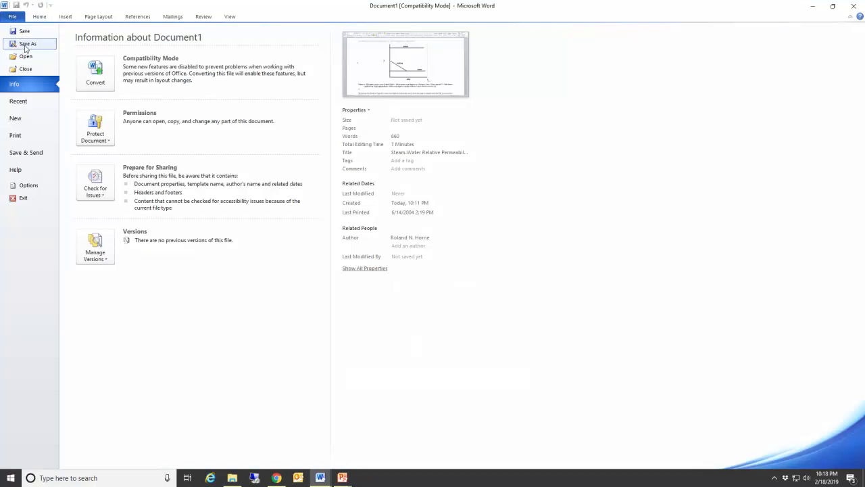
Step: Save the paper as Steam.docx on the RAMDISK (H:) drive
left_click(26, 45)
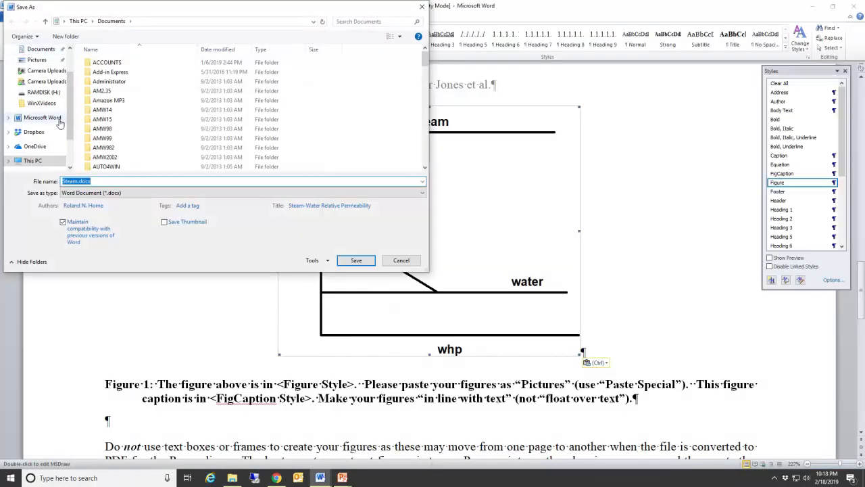
left_click(48, 92)
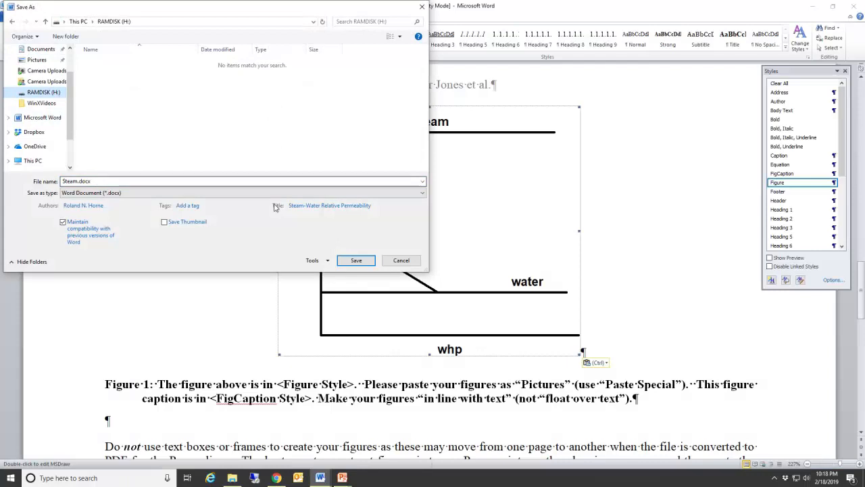
left_click(369, 262)
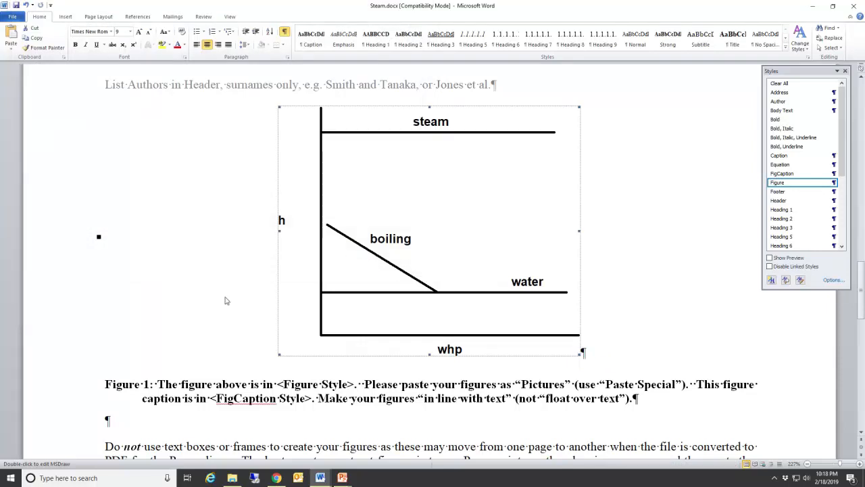
left_click(276, 477)
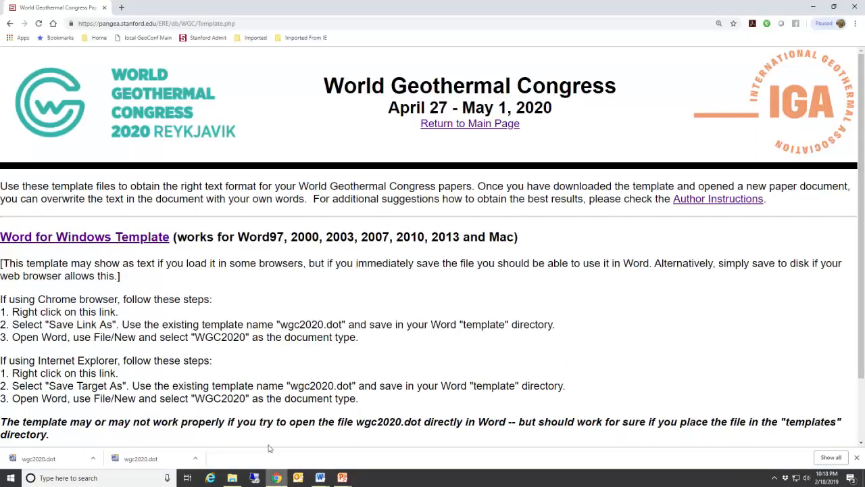
Step: Open the submitted paper's upload form from the main page, then return to Steam.docx
left_click(435, 125)
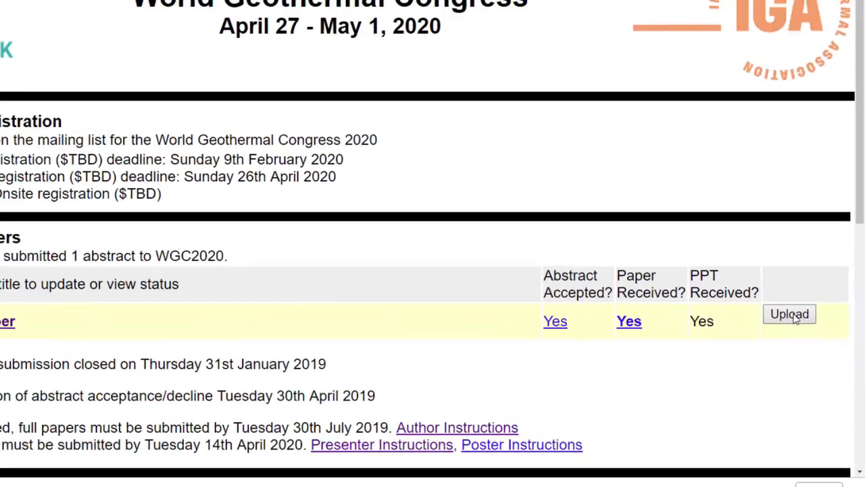
left_click(794, 318)
scroll(635, 294, "down", 4)
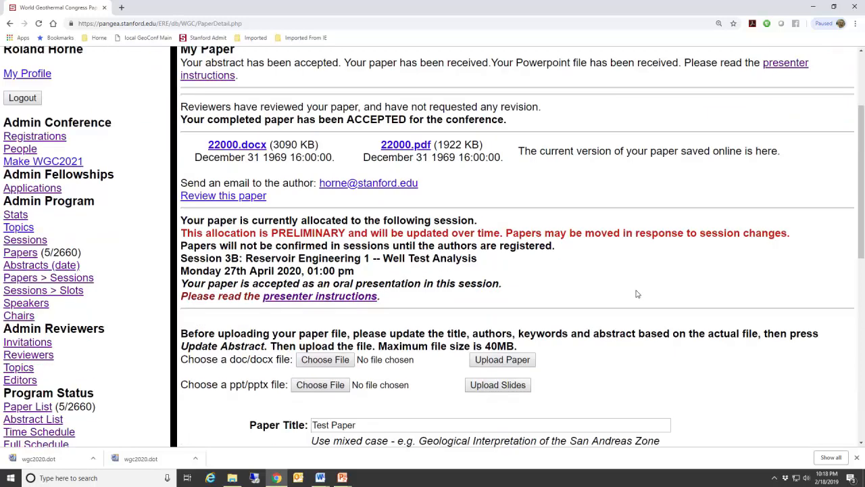
scroll(636, 294, "down", 3)
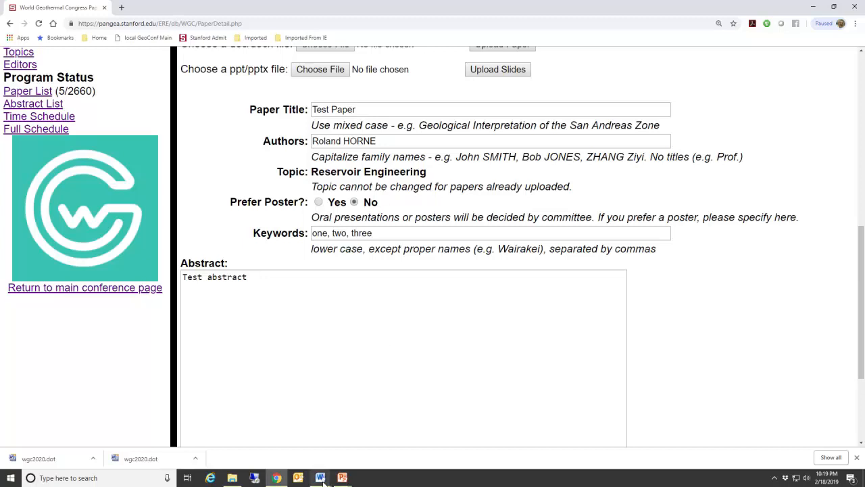
mouse_move(323, 479)
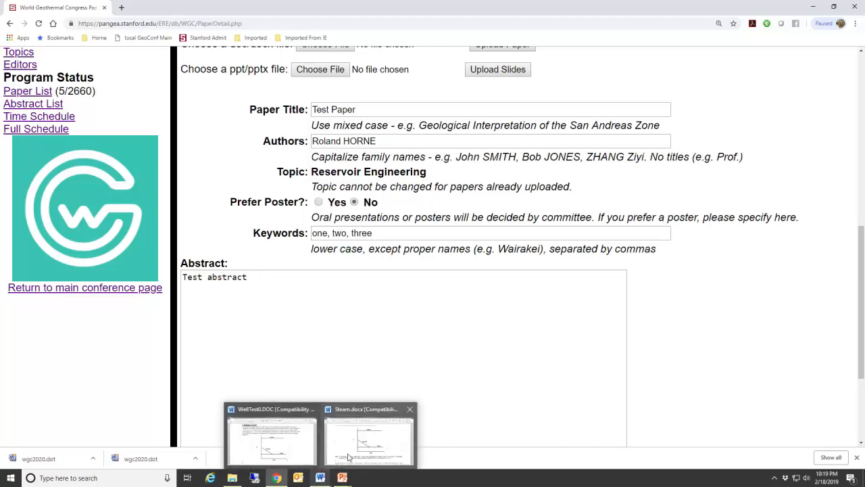
left_click(351, 426)
scroll(352, 427, "up", 15)
Step: Copy the title 'The Geology of Wairakei Geothermal Field' without its paragraph mark
scroll(352, 425, "up", 4)
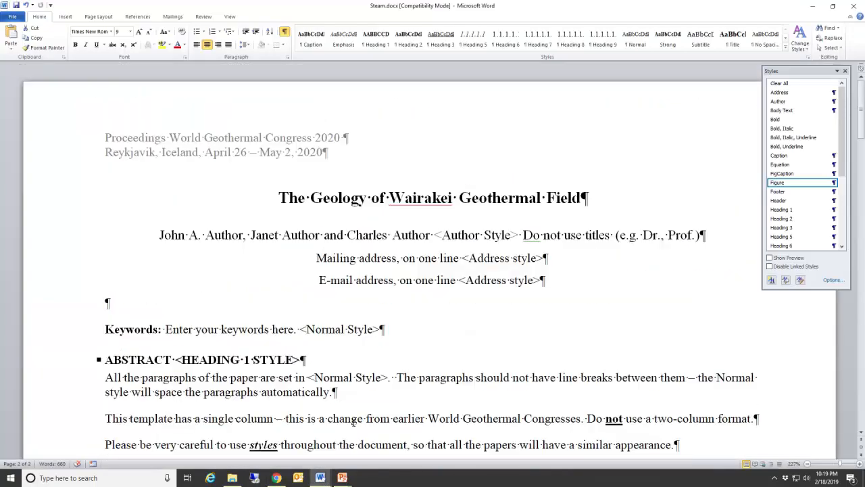
left_click_drag(280, 196, 565, 210)
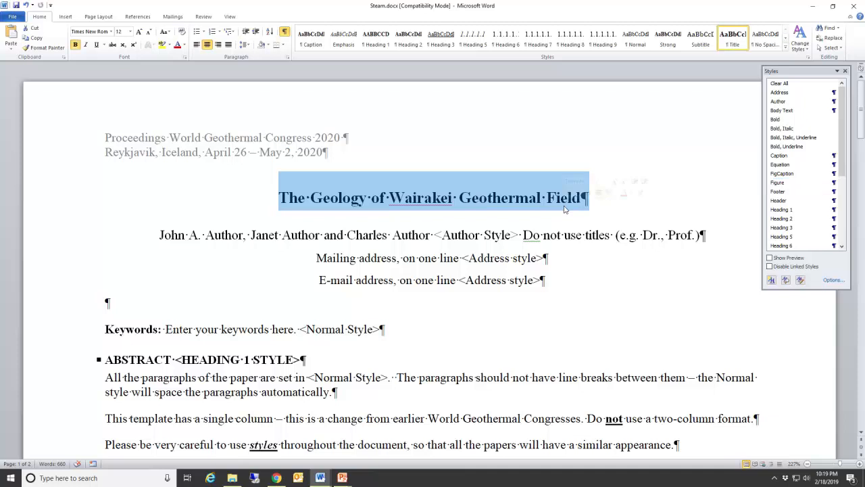
key("shift+Left")
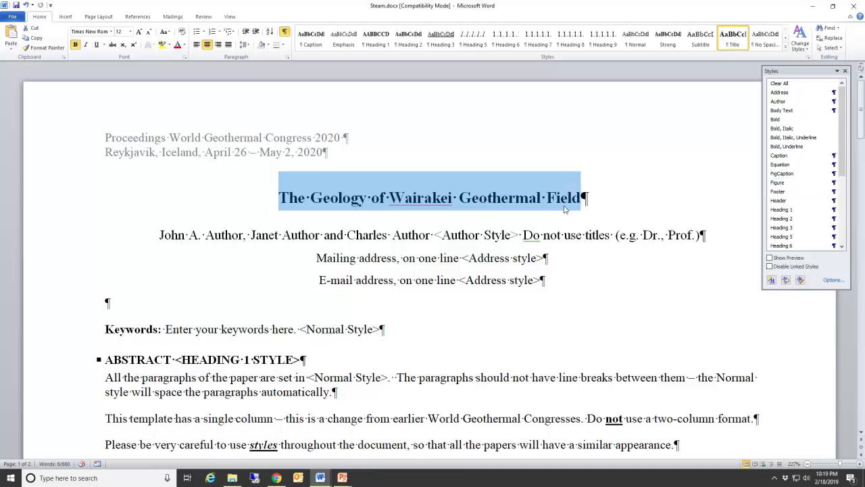
right_click(472, 203)
left_click(489, 216)
left_click(276, 477)
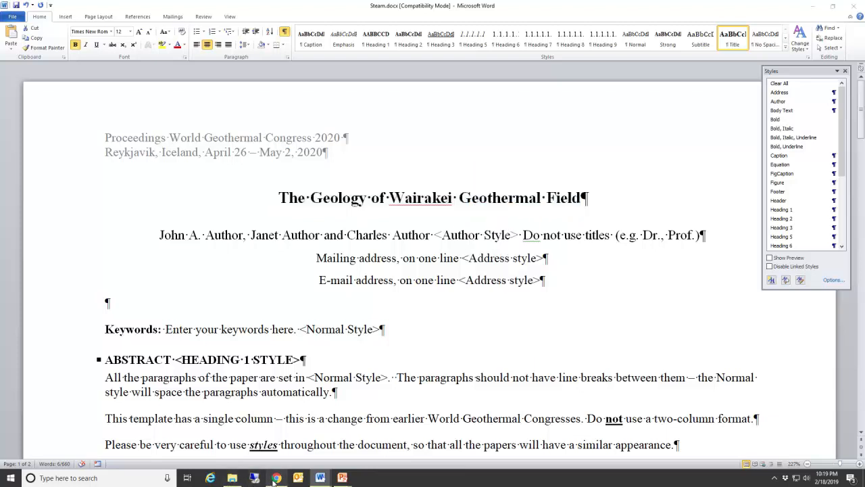
Step: Replace the 'Test Paper' title with 'The Geology of Wairakei Geothermal Field' and update the abstract
triple_click(358, 110)
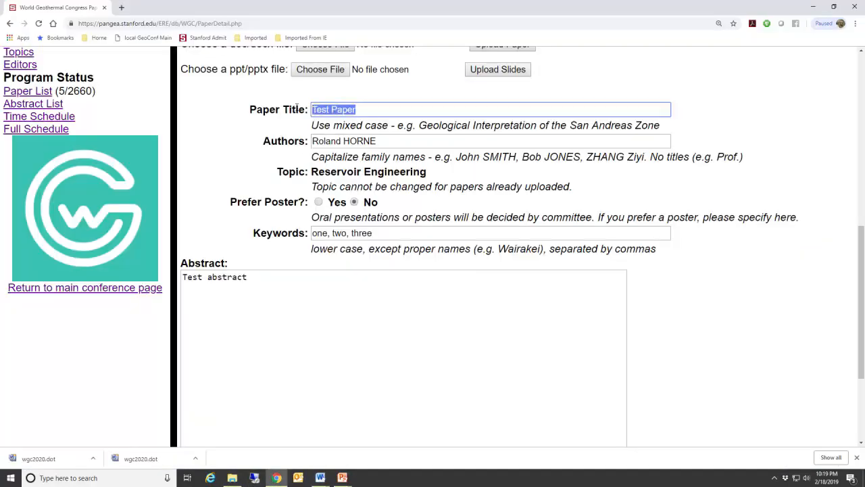
key("ctrl+v")
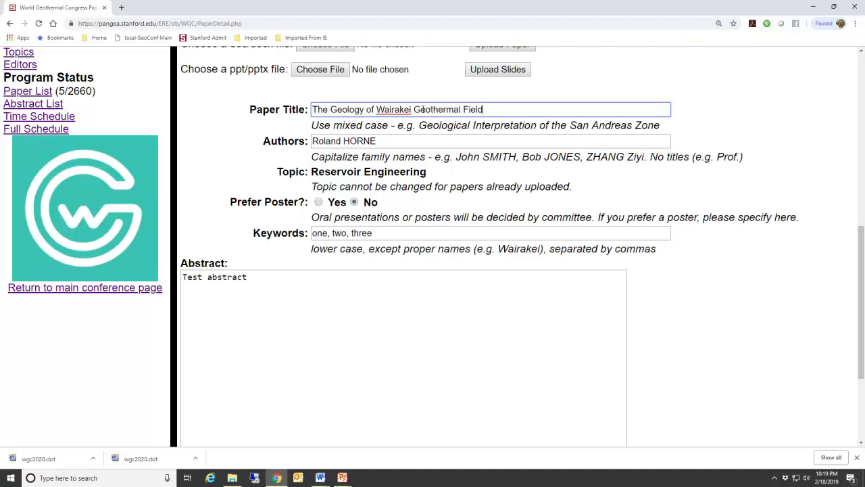
left_click(483, 136)
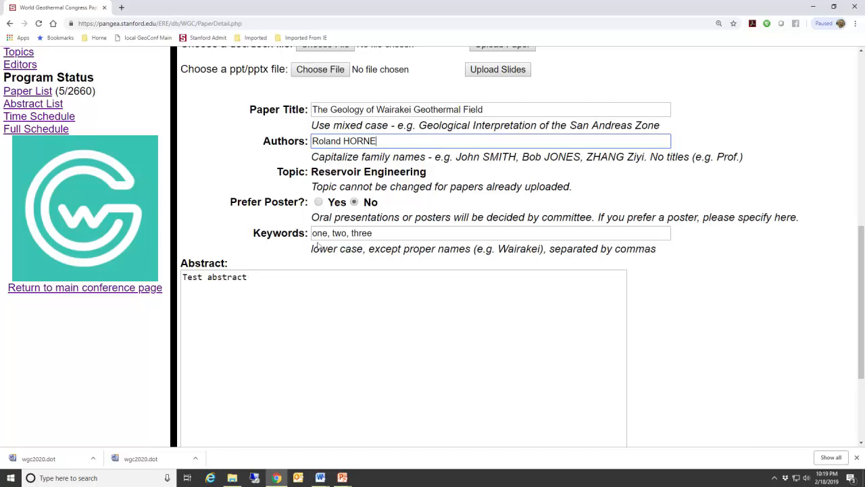
scroll(251, 270, "down", 3)
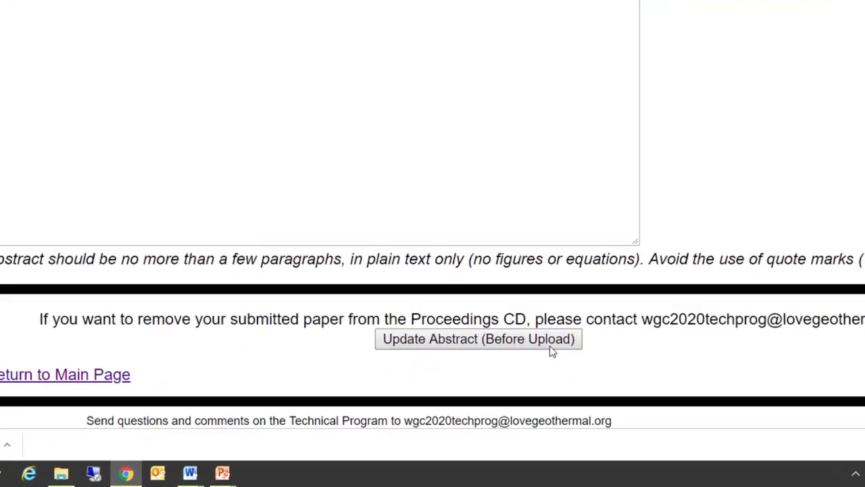
left_click(538, 328)
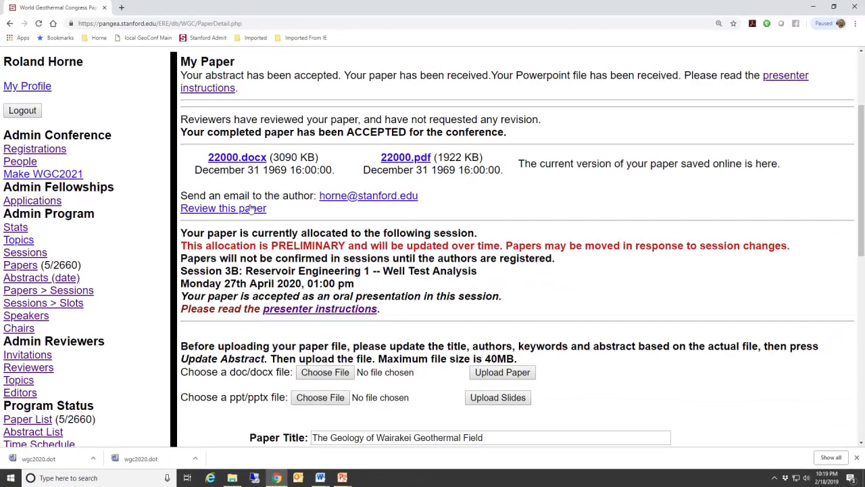
scroll(165, 307, "down", 3)
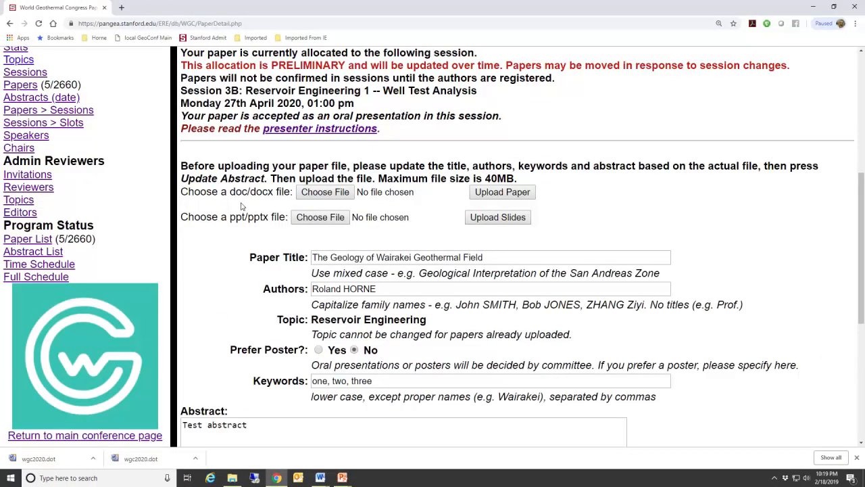
Step: Upload Steam.docx from RAMDISK (H:) as the paper's doc/docx file
left_click(315, 195)
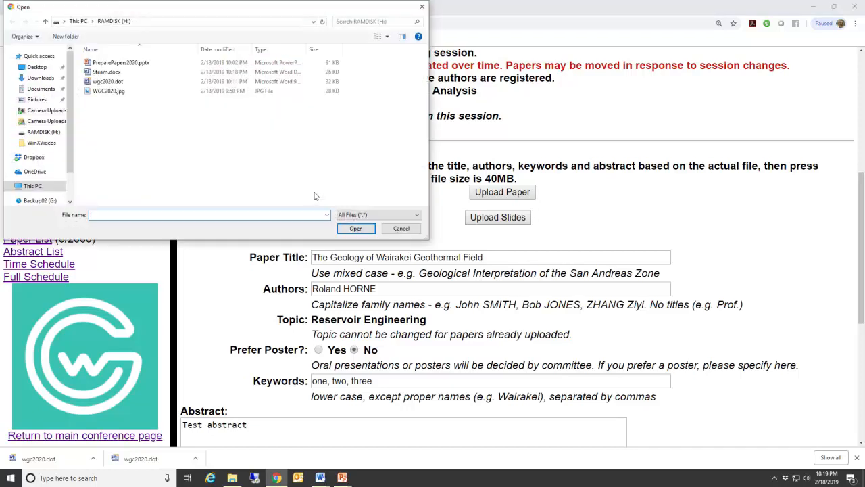
left_click(107, 72)
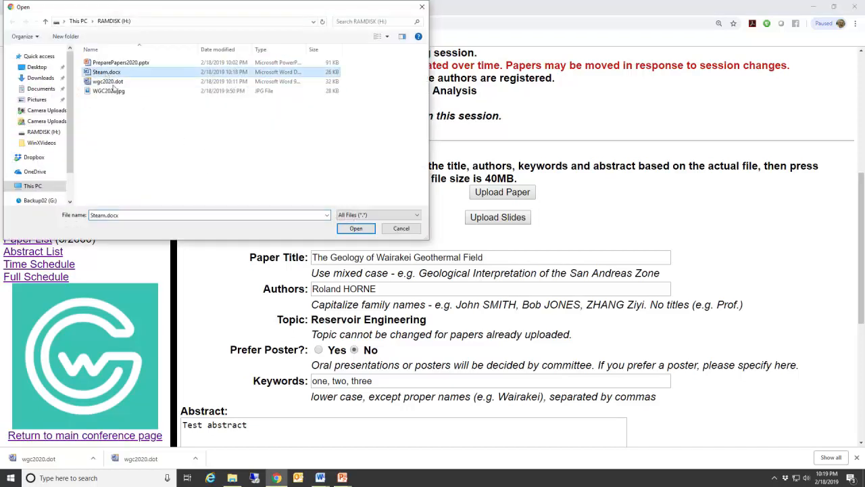
left_click(354, 229)
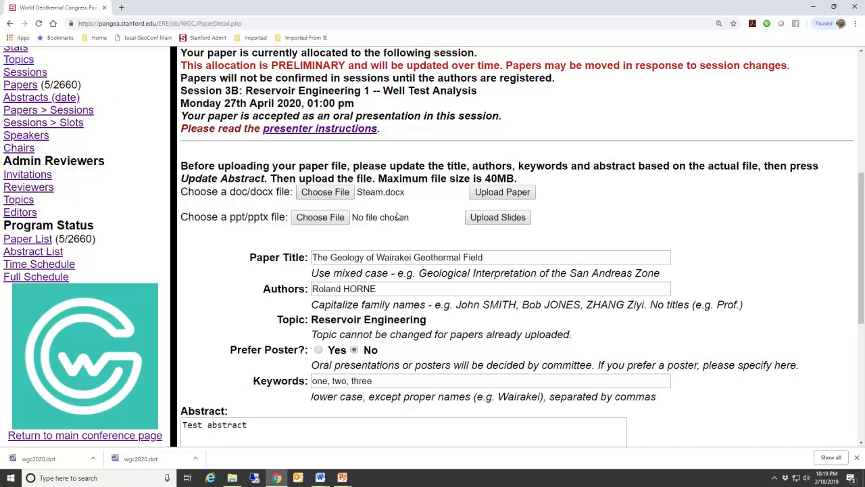
left_click(500, 192)
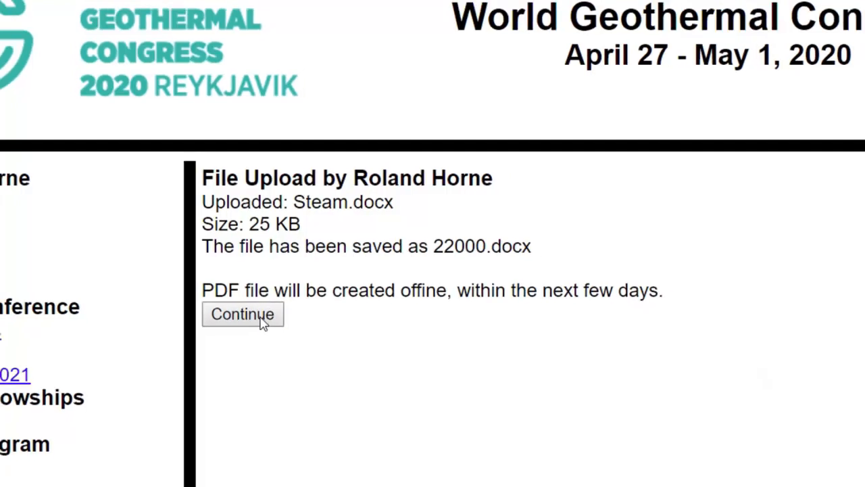
Step: Continue to the main page and confirm the paper is listed with Paper Received: Yes
left_click(261, 319)
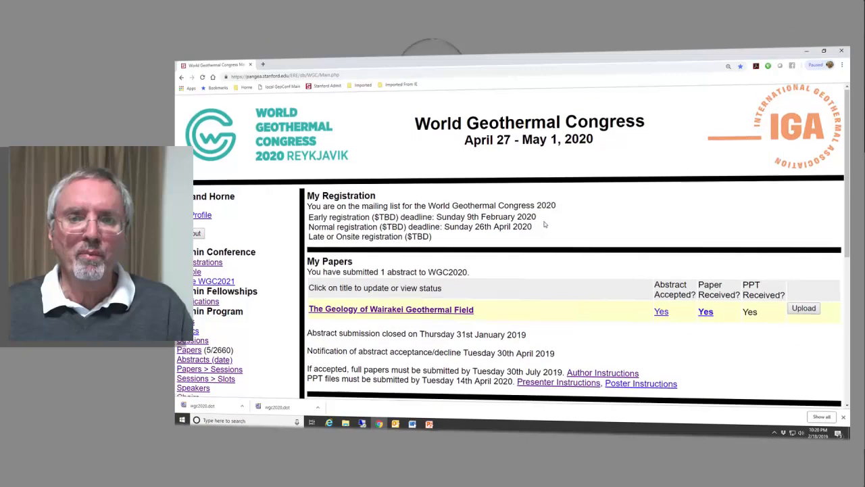
scroll(545, 226, "down", 5)
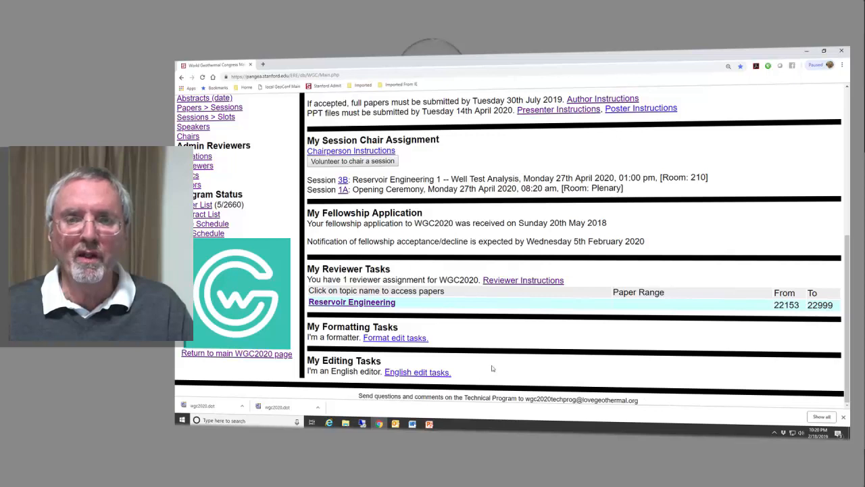
scroll(473, 361, "up", 2)
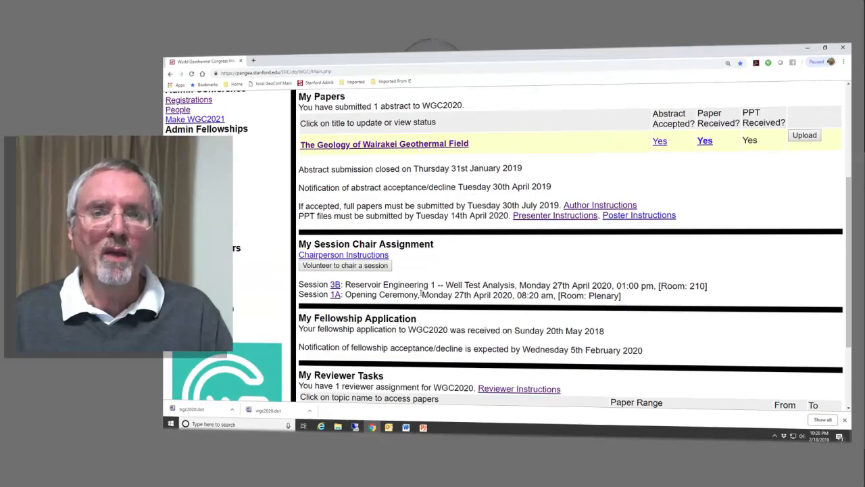